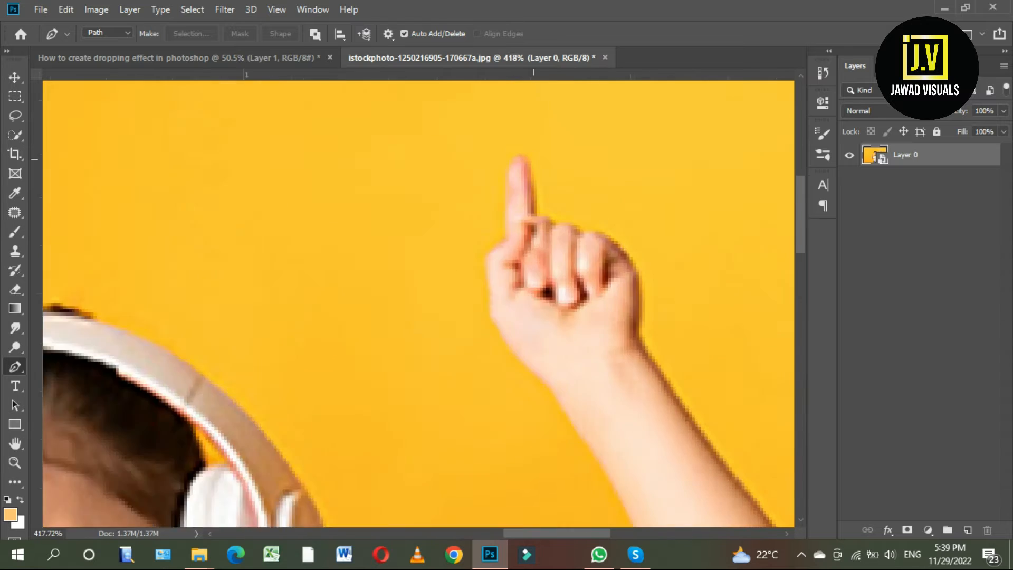
pyautogui.scroll(5, 539, 233)
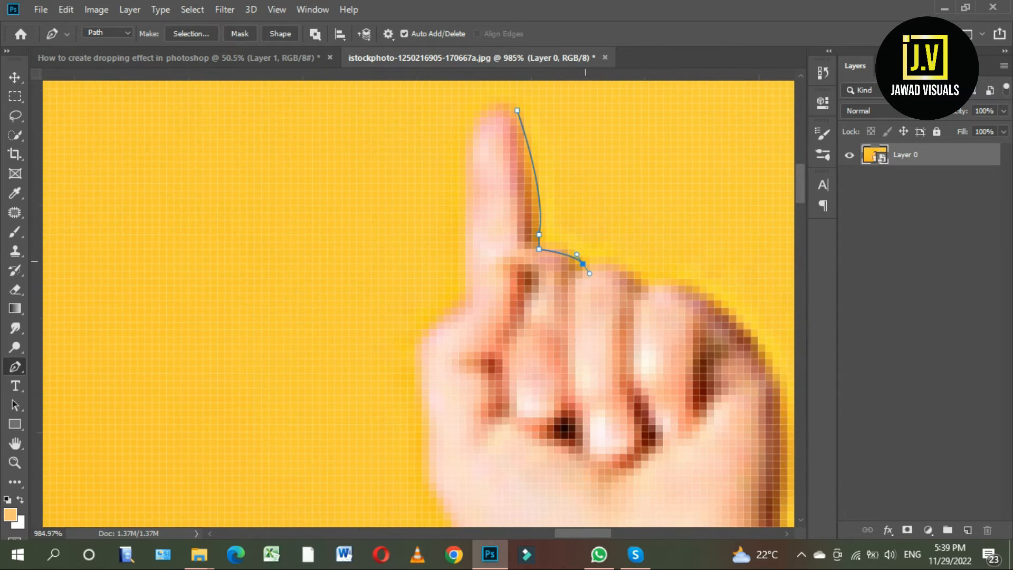
# Start a Pen path at the right raised fingertip and trace around the knuckles and outer side of the hand to the wrist.
pyautogui.keyDown('alt'); pyautogui.click(583, 263); pyautogui.keyUp('alt')
pyautogui.moveTo(692, 335); pyautogui.dragTo(605, 274)
pyautogui.keyDown('alt'); pyautogui.click(563, 225); pyautogui.keyUp('alt')
pyautogui.moveTo(647, 311); pyautogui.dragTo(586, 235)
pyautogui.moveTo(627, 228); pyautogui.dragTo(667, 323)
pyautogui.keyDown('alt'); pyautogui.click(626, 228); pyautogui.keyUp('alt')
pyautogui.moveTo(646, 395); pyautogui.dragTo(622, 371)
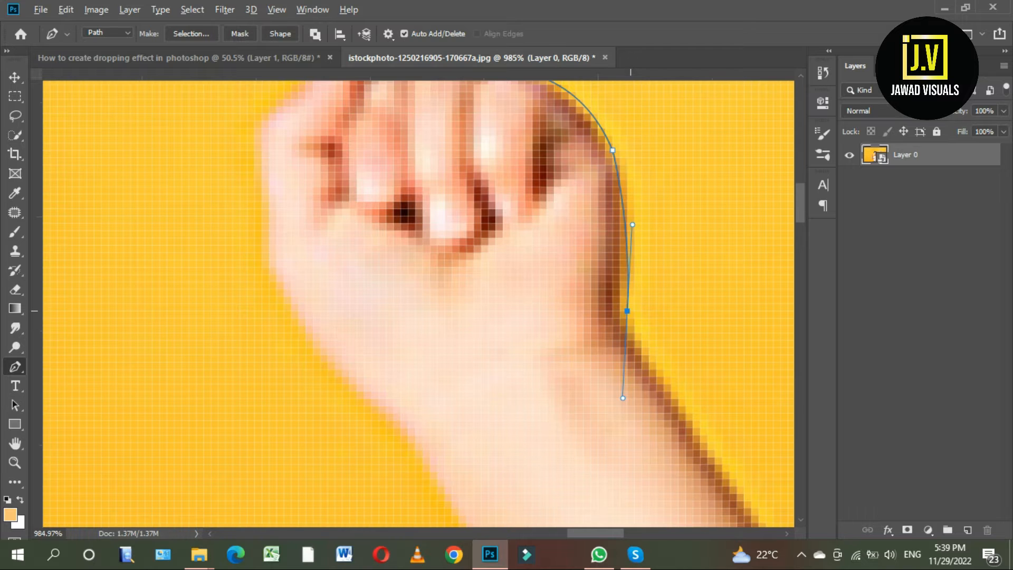
# Continue the path from the wrist along the outer edge of the girl's forearm on the photo's right side.
pyautogui.scroll(-2, 628, 331)
pyautogui.moveTo(628, 330); pyautogui.dragTo(429, 134)
pyautogui.moveTo(561, 322); pyautogui.dragTo(601, 371)
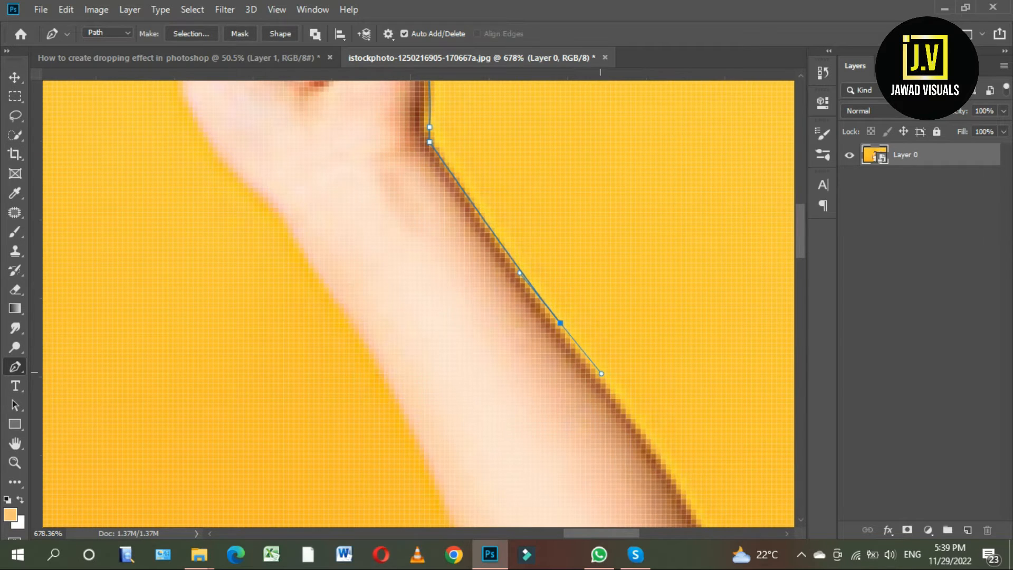
pyautogui.keyDown('alt'); pyautogui.click(561, 321); pyautogui.keyUp('alt')
pyautogui.scroll(-2, 561, 330)
pyautogui.moveTo(561, 331); pyautogui.dragTo(448, 212)
pyautogui.moveTo(554, 360); pyautogui.dragTo(578, 407)
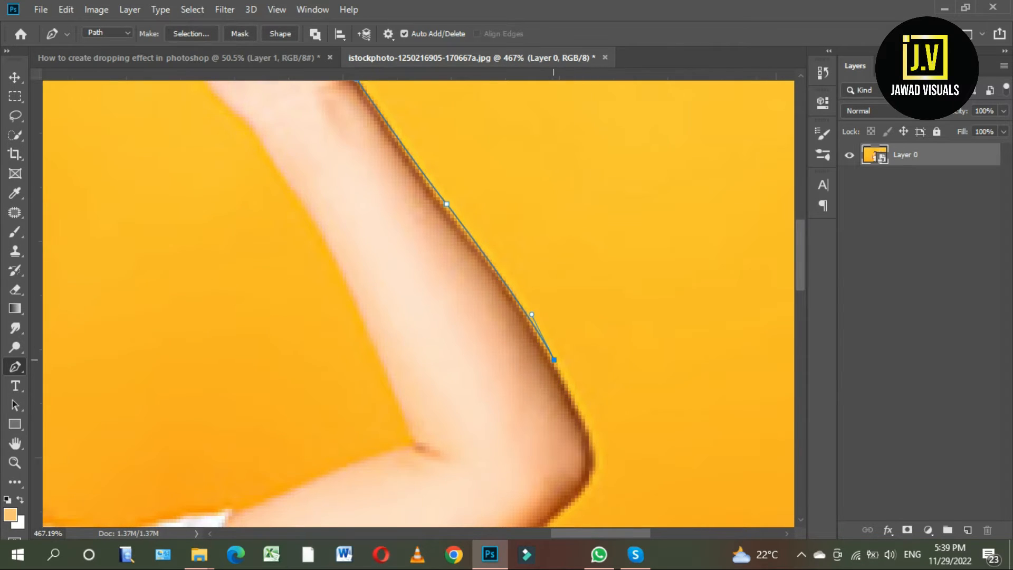
# Trace the path around the elbow of the arm on the photo's right side.
pyautogui.scroll(-5, 554, 360)
pyautogui.moveTo(554, 360); pyautogui.dragTo(534, 276)
pyautogui.scroll(4, 536, 321)
pyautogui.click(572, 339)
pyautogui.hotkey('ctrl', 'z')
pyautogui.scroll(2, 571, 362)
pyautogui.moveTo(570, 342); pyautogui.dragTo(634, 227)
pyautogui.keyDown('alt'); pyautogui.click(569, 342); pyautogui.keyUp('alt')
pyautogui.keyDown('alt'); pyautogui.click(548, 333); pyautogui.keyUp('alt')
# Extend the path along the underside of the right-hand upper arm and down to the lower tip of the sleeve.
pyautogui.scroll(-2, 548, 332)
pyautogui.moveTo(367, 384); pyautogui.dragTo(238, 419)
pyautogui.hotkey('ctrl', 'z')
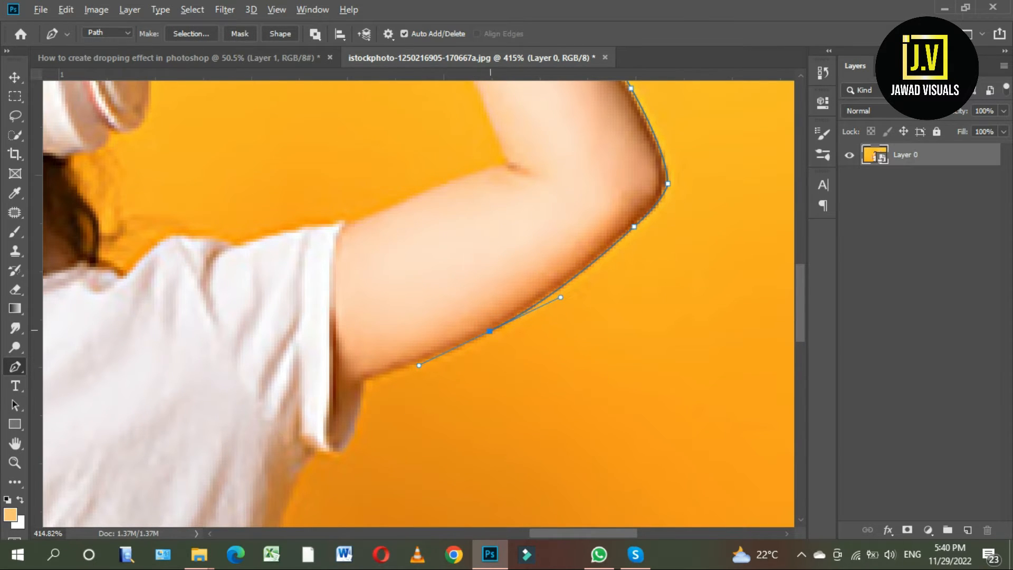
pyautogui.keyDown('alt'); pyautogui.click(491, 331); pyautogui.keyUp('alt')
pyautogui.moveTo(374, 378); pyautogui.dragTo(440, 355)
pyautogui.keyDown('alt'); pyautogui.click(429, 358); pyautogui.keyUp('alt')
pyautogui.moveTo(399, 431); pyautogui.dragTo(438, 317)
pyautogui.click(437, 316)
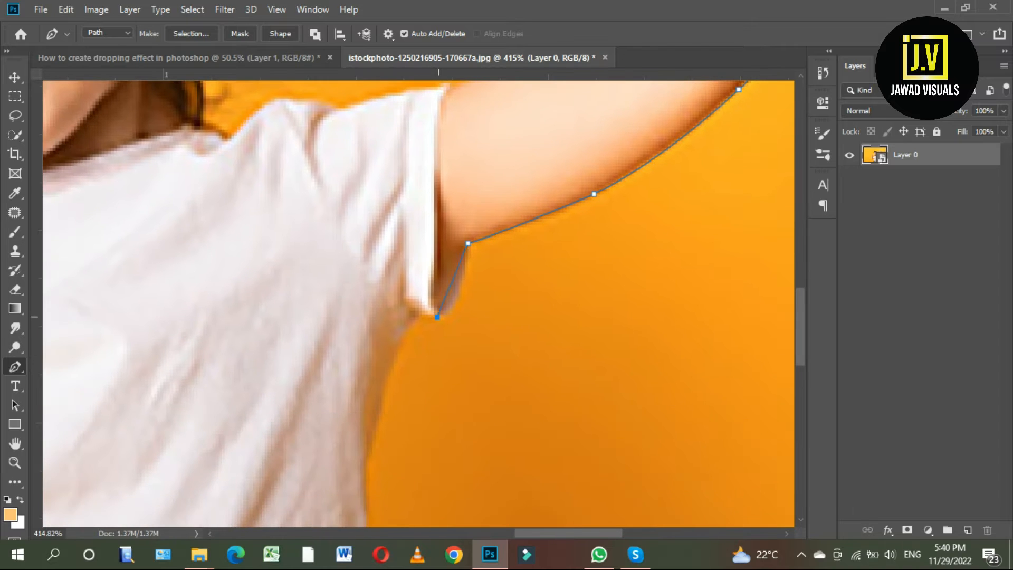
# Trace the path from the sleeve down the right side of the white T-shirt.
pyautogui.moveTo(405, 401); pyautogui.dragTo(417, 285)
pyautogui.moveTo(380, 379); pyautogui.dragTo(392, 249)
pyautogui.keyDown('alt'); pyautogui.click(380, 378); pyautogui.keyUp('alt')
pyautogui.moveTo(392, 351); pyautogui.dragTo(392, 384)
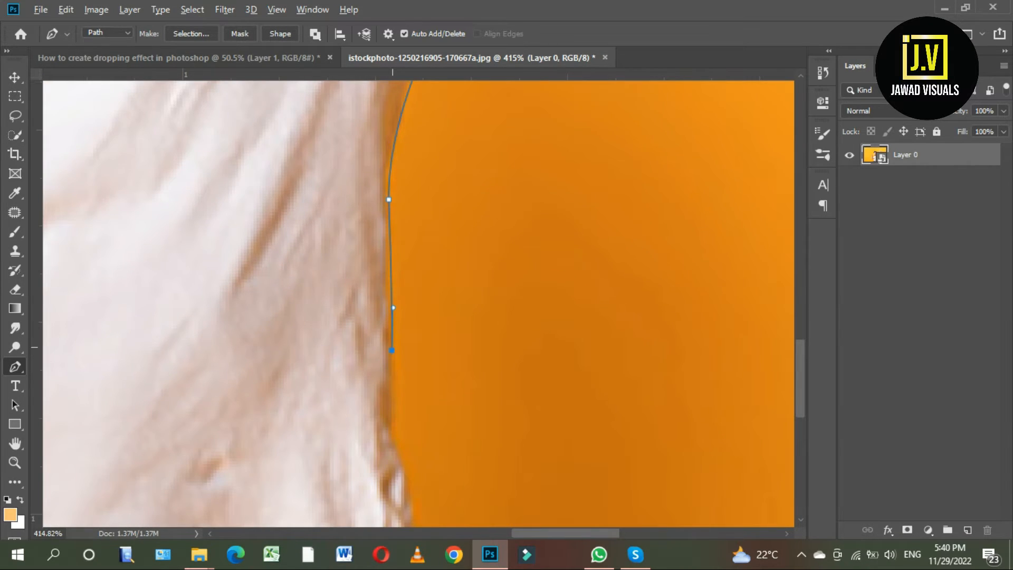
pyautogui.moveTo(393, 420); pyautogui.dragTo(390, 297)
pyautogui.click(389, 300)
# Carry the path around the T-shirt's lower right corner and along its hem to the waist.
pyautogui.click(404, 384)
pyautogui.moveTo(403, 384); pyautogui.dragTo(408, 307)
pyautogui.click(411, 392)
pyautogui.click(405, 395)
pyautogui.moveTo(405, 395); pyautogui.dragTo(533, 374)
pyautogui.moveTo(387, 360); pyautogui.dragTo(355, 343)
pyautogui.click(378, 359)
pyautogui.moveTo(380, 378); pyautogui.dragTo(363, 258)
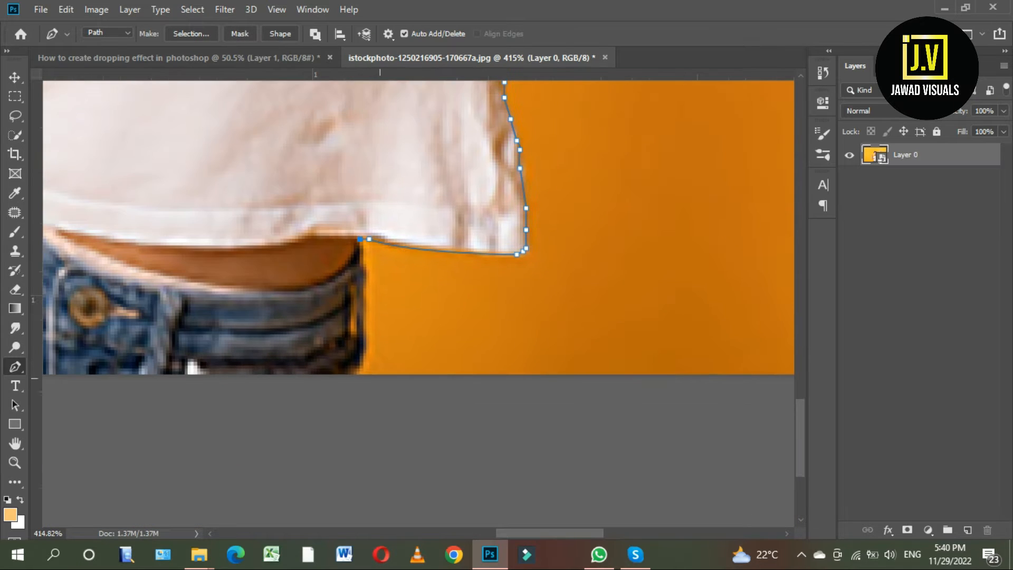
# Outline the jeans down the right hip, along the photo's bottom edge and up the left hip.
pyautogui.keyDown('alt'); pyautogui.click(354, 378); pyautogui.keyUp('alt')
pyautogui.scroll(-4, 362, 376)
pyautogui.moveTo(132, 370); pyautogui.dragTo(354, 369)
pyautogui.scroll(3, 354, 369)
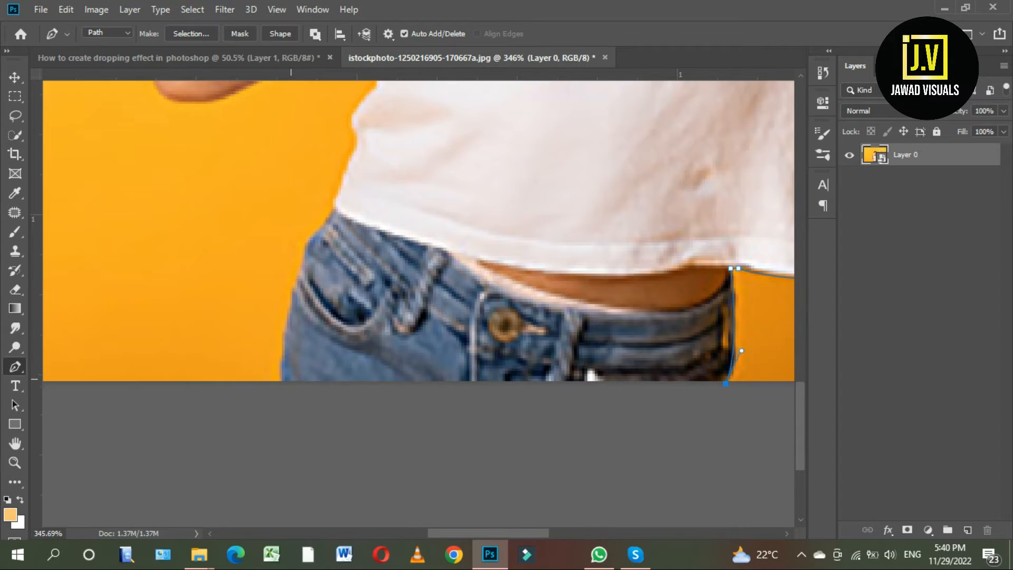
pyautogui.click(279, 384)
pyautogui.moveTo(308, 315); pyautogui.dragTo(309, 328)
pyautogui.moveTo(314, 260); pyautogui.dragTo(313, 276)
pyautogui.click(314, 265)
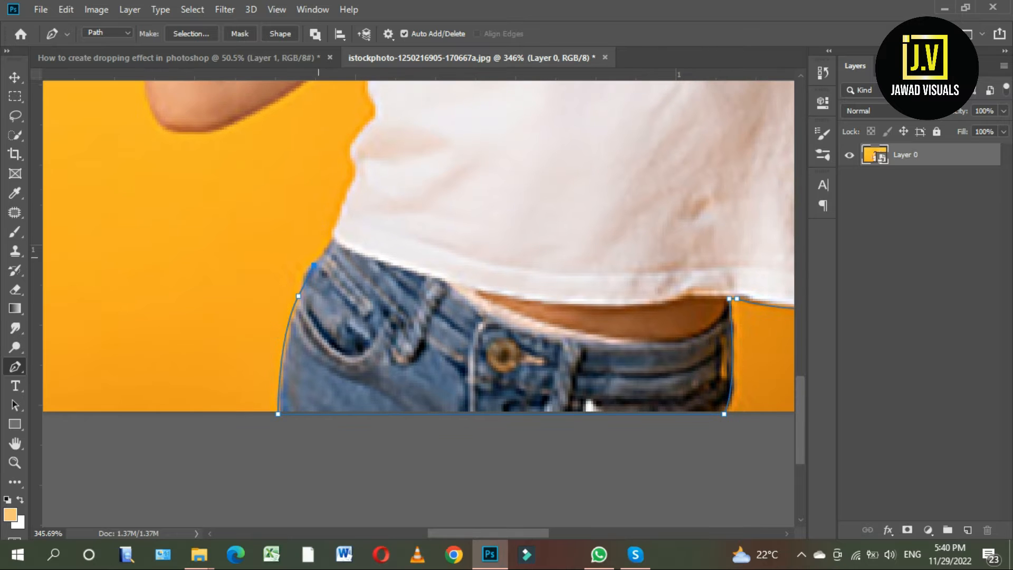
# Trace the folds on the T-shirt's left side from the waistband up into the armpit gap.
pyautogui.moveTo(354, 188); pyautogui.dragTo(348, 251)
pyautogui.hotkey('ctrl', 'z')
pyautogui.scroll(2, 350, 236)
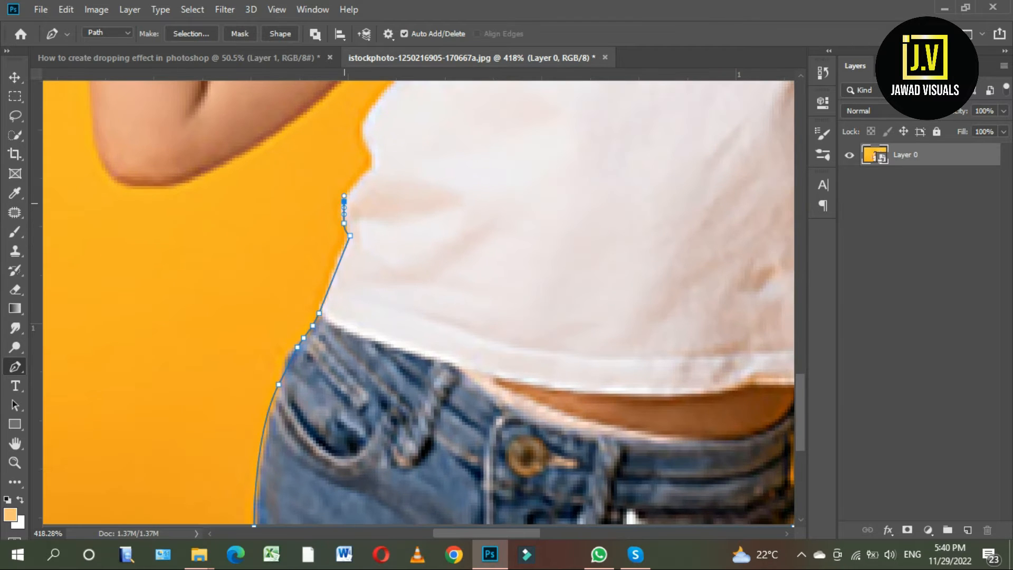
pyautogui.moveTo(363, 130); pyautogui.dragTo(360, 193)
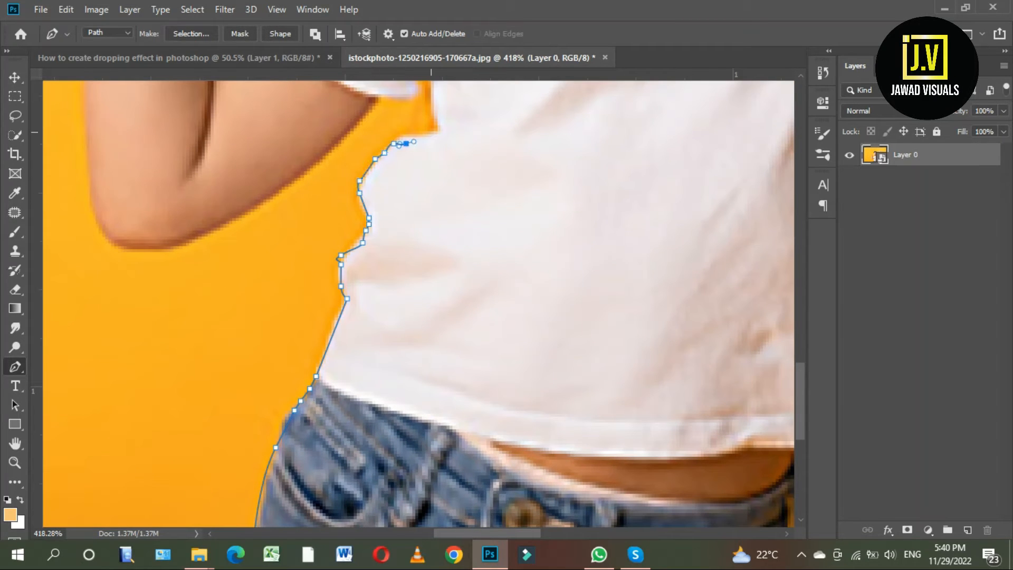
pyautogui.scroll(3, 429, 134)
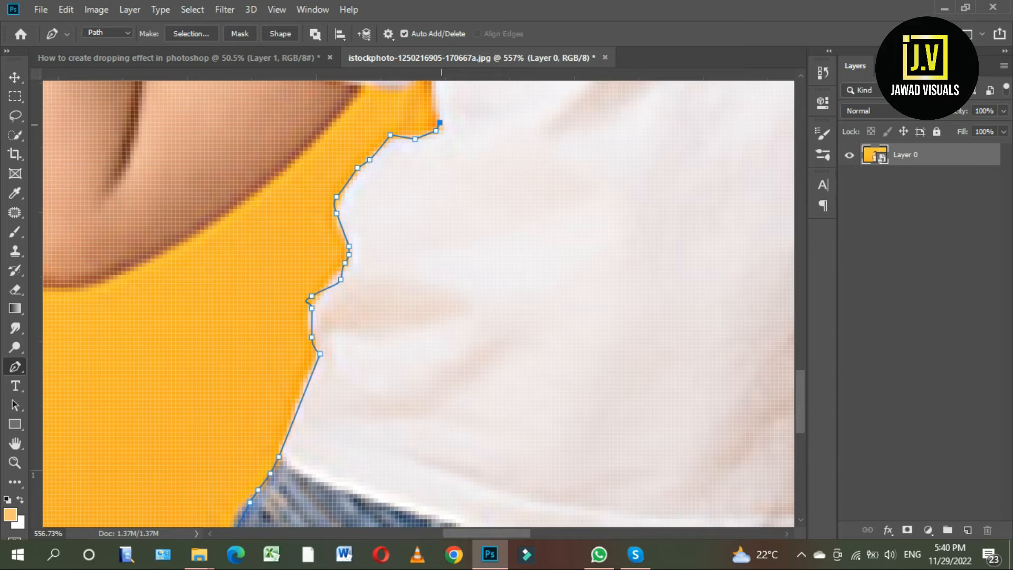
pyautogui.moveTo(442, 125); pyautogui.dragTo(446, 217)
pyautogui.click(441, 177)
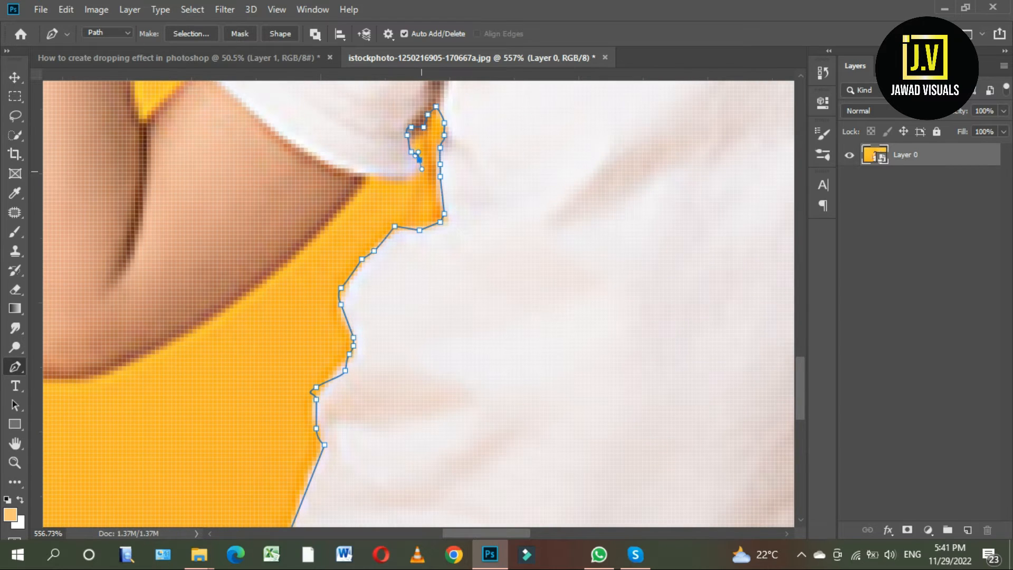
# Continue the path from the left sleeve along the underside of the upper arm and around the elbow.
pyautogui.click(366, 181)
pyautogui.scroll(-3, 366, 181)
pyautogui.moveTo(366, 181); pyautogui.dragTo(423, 126)
pyautogui.moveTo(266, 254); pyautogui.dragTo(169, 296)
pyautogui.scroll(2, 422, 264)
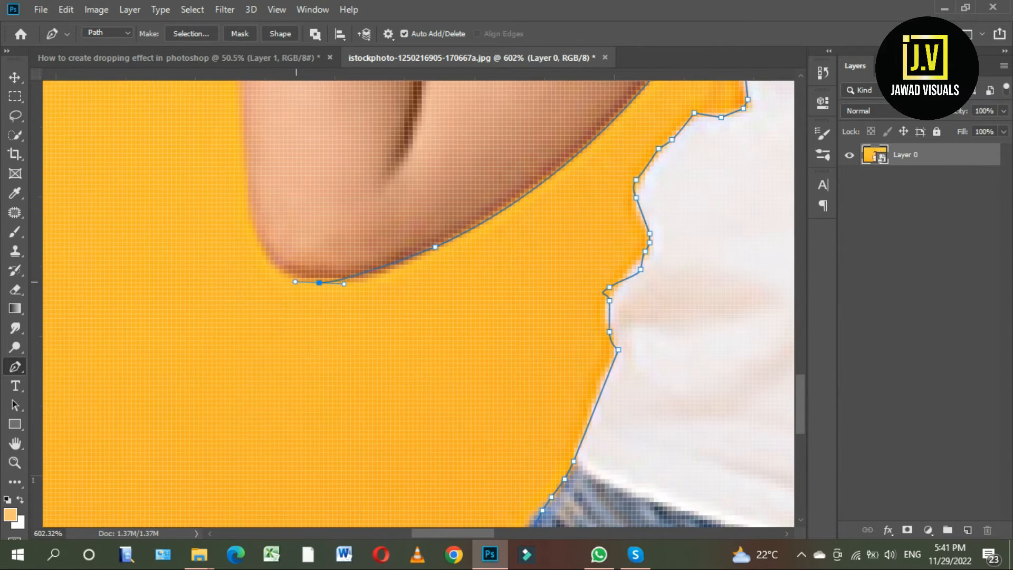
pyautogui.keyDown('alt'); pyautogui.click(320, 283); pyautogui.keyUp('alt')
pyautogui.moveTo(319, 283); pyautogui.dragTo(339, 315)
pyautogui.moveTo(266, 248); pyautogui.dragTo(272, 121)
pyautogui.keyDown('alt'); pyautogui.click(266, 249); pyautogui.keyUp('alt')
# Trace the outer edge of the left forearm, the wrist and the hand up to the little finger's knuckle.
pyautogui.scroll(-3, 270, 246)
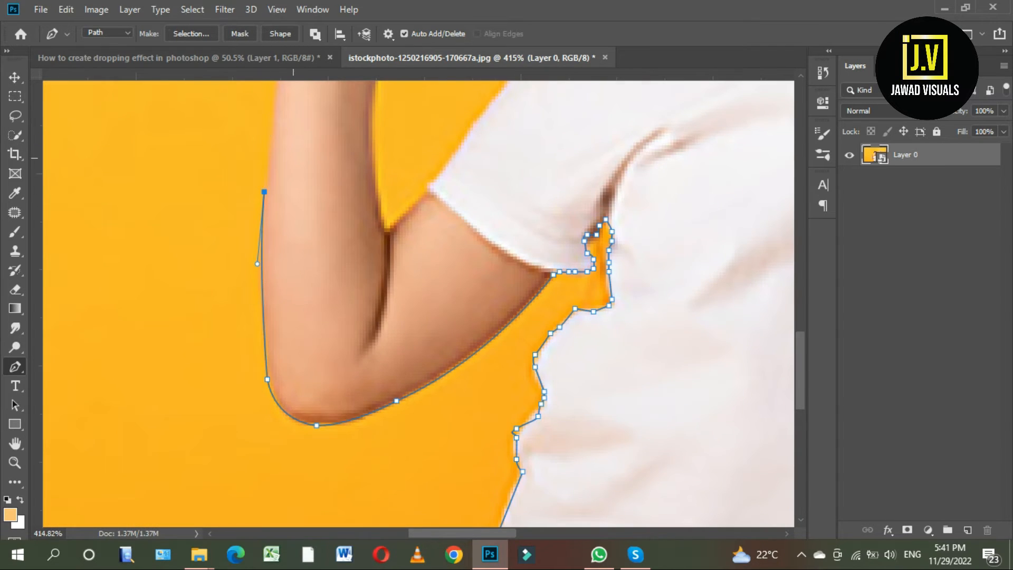
pyautogui.scroll(4, 293, 158)
pyautogui.moveTo(278, 203); pyautogui.dragTo(279, 185)
pyautogui.keyDown('alt'); pyautogui.click(279, 204); pyautogui.keyUp('alt')
pyautogui.scroll(-2, 282, 212)
pyautogui.scroll(3, 260, 253)
pyautogui.moveTo(251, 256); pyautogui.dragTo(242, 208)
pyautogui.keyDown('alt'); pyautogui.click(251, 255); pyautogui.keyUp('alt')
pyautogui.scroll(2, 253, 211)
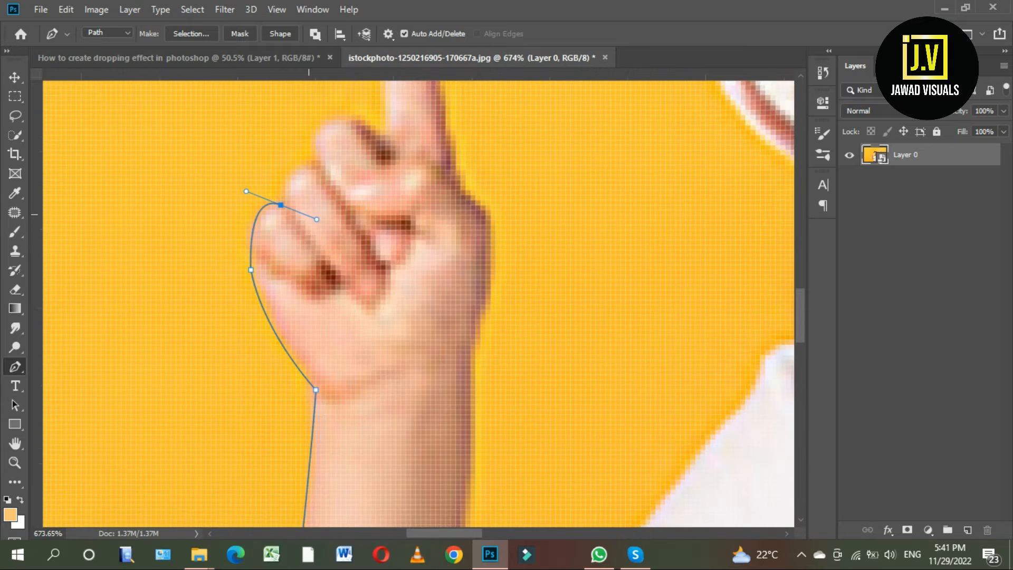
pyautogui.keyDown('alt'); pyautogui.click(281, 205); pyautogui.keyUp('alt')
# Outline the remaining curled fingers of the left hand up to the base of the index finger.
pyautogui.scroll(1, 283, 205)
pyautogui.scroll(1, 332, 188)
pyautogui.moveTo(356, 180); pyautogui.dragTo(410, 197)
pyautogui.hotkey('ctrl', 'z')
pyautogui.scroll(1, 412, 199)
pyautogui.moveTo(332, 181); pyautogui.dragTo(405, 209)
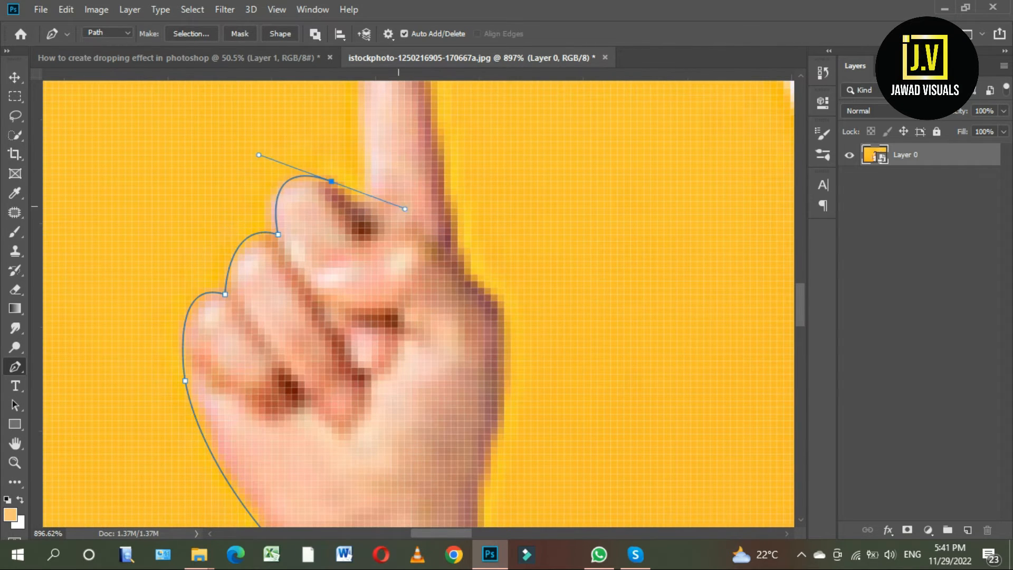
pyautogui.click(351, 195)
pyautogui.click(365, 201)
# Trace the path up and around the left hand's raised index finger and back down to its base.
pyautogui.scroll(4, 365, 201)
pyautogui.click(348, 161)
pyautogui.moveTo(434, 175); pyautogui.dragTo(438, 161)
pyautogui.moveTo(421, 246); pyautogui.dragTo(424, 334)
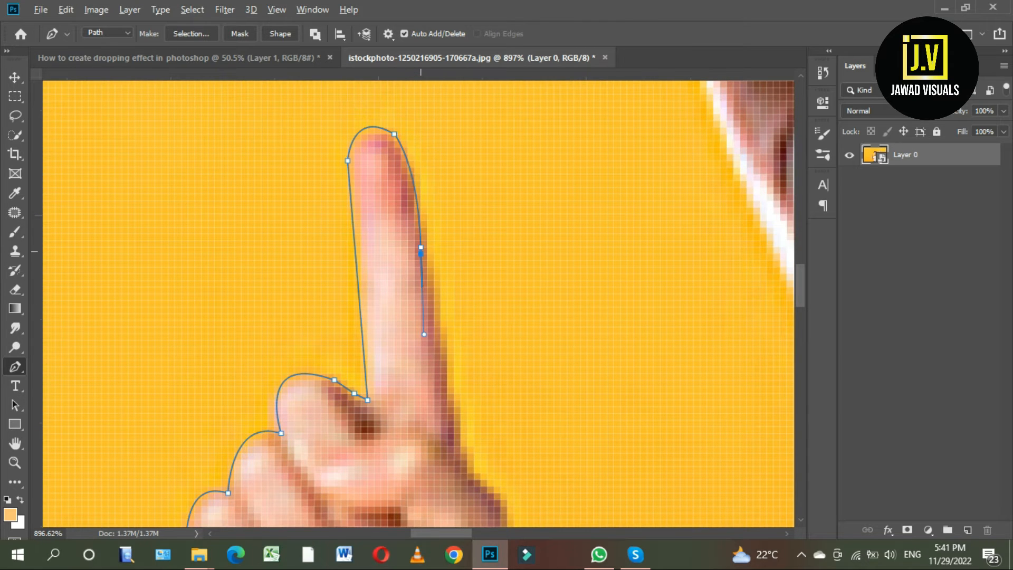
pyautogui.scroll(-3, 450, 315)
pyautogui.scroll(3, 450, 314)
pyautogui.click(450, 314)
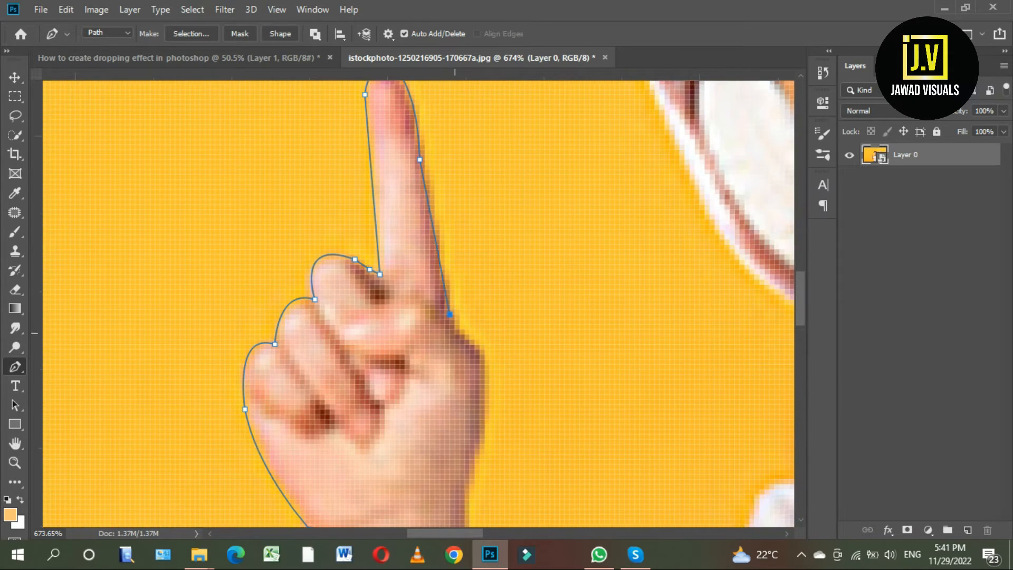
# Continue the path down the left hand's inner side and forearm, returning up the outer edge of the sleeve.
pyautogui.scroll(-5, 485, 362)
pyautogui.scroll(-12, 453, 394)
pyautogui.moveTo(461, 390); pyautogui.dragTo(478, 444)
pyautogui.click(520, 371)
pyautogui.click(526, 359)
pyautogui.moveTo(629, 217); pyautogui.dragTo(557, 306)
# Trace the left shoulder and the hair beside the neck up to the bottom of the left headphone cup.
pyautogui.moveTo(562, 305); pyautogui.dragTo(572, 292)
pyautogui.click(609, 272)
pyautogui.click(615, 266)
pyautogui.click(621, 263)
pyautogui.moveTo(627, 258); pyautogui.dragTo(608, 331)
pyautogui.click(608, 330)
pyautogui.click(630, 274)
pyautogui.moveTo(566, 237); pyautogui.dragTo(555, 300)
pyautogui.click(555, 300)
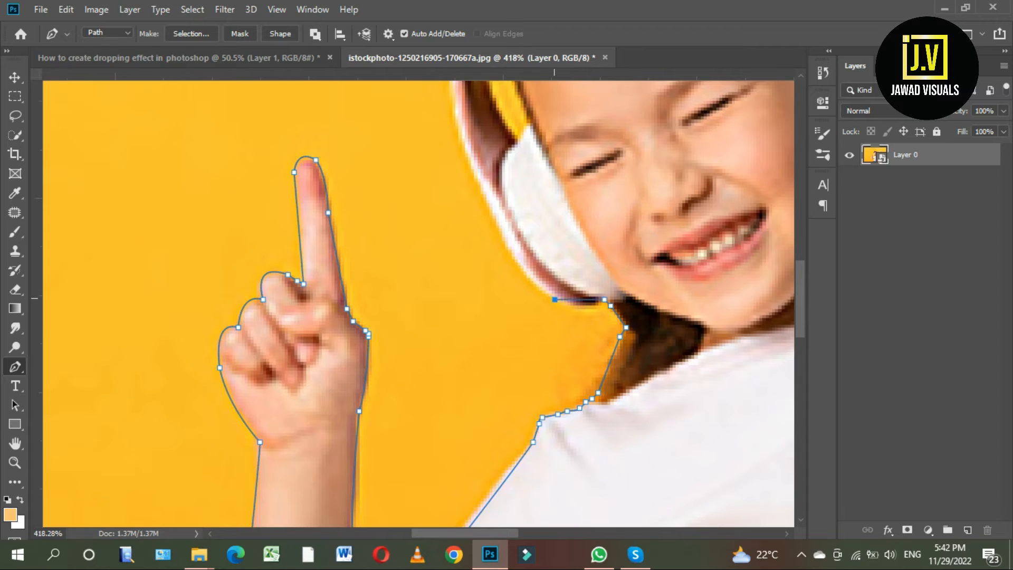
pyautogui.keyDown('alt'); pyautogui.click(554, 300); pyautogui.keyUp('alt')
# Trace the path up the outer edge of the left headphone cup and the side of the headband.
pyautogui.scroll(-2, 551, 264)
pyautogui.moveTo(549, 216); pyautogui.dragTo(497, 262)
pyautogui.scroll(2, 509, 312)
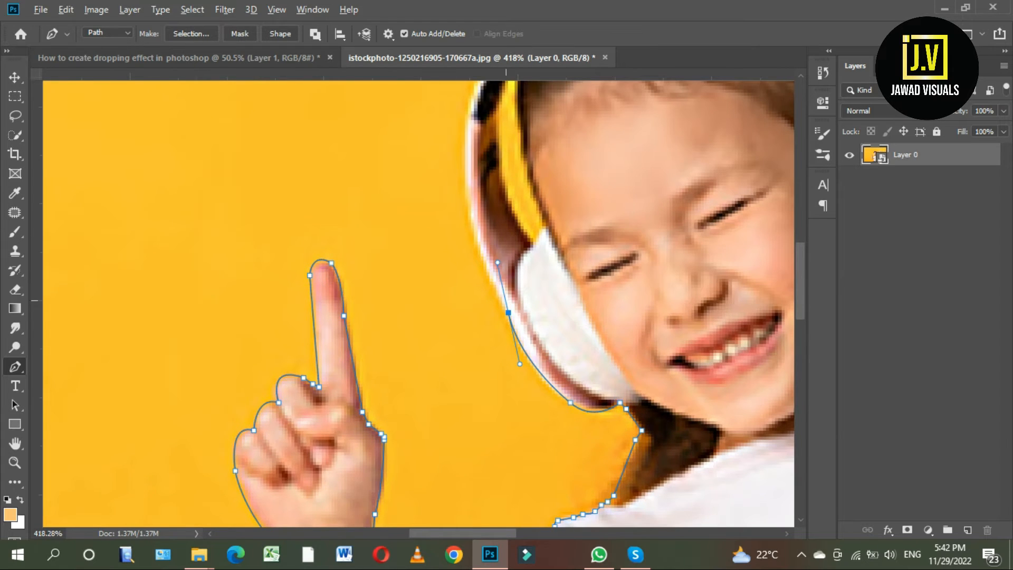
pyautogui.keyDown('alt'); pyautogui.click(508, 312); pyautogui.keyUp('alt')
pyautogui.scroll(-2, 494, 264)
pyautogui.keyDown('alt'); pyautogui.click(474, 239); pyautogui.keyUp('alt')
pyautogui.moveTo(480, 206); pyautogui.dragTo(403, 290)
# Outline the top of the headband, including the bit of hair showing above it.
pyautogui.scroll(-2, 474, 237)
pyautogui.scroll(2, 436, 222)
pyautogui.click(469, 157)
pyautogui.scroll(1, 469, 157)
pyautogui.moveTo(458, 170); pyautogui.dragTo(563, 97)
pyautogui.scroll(2, 459, 169)
pyautogui.moveTo(479, 146); pyautogui.dragTo(522, 148)
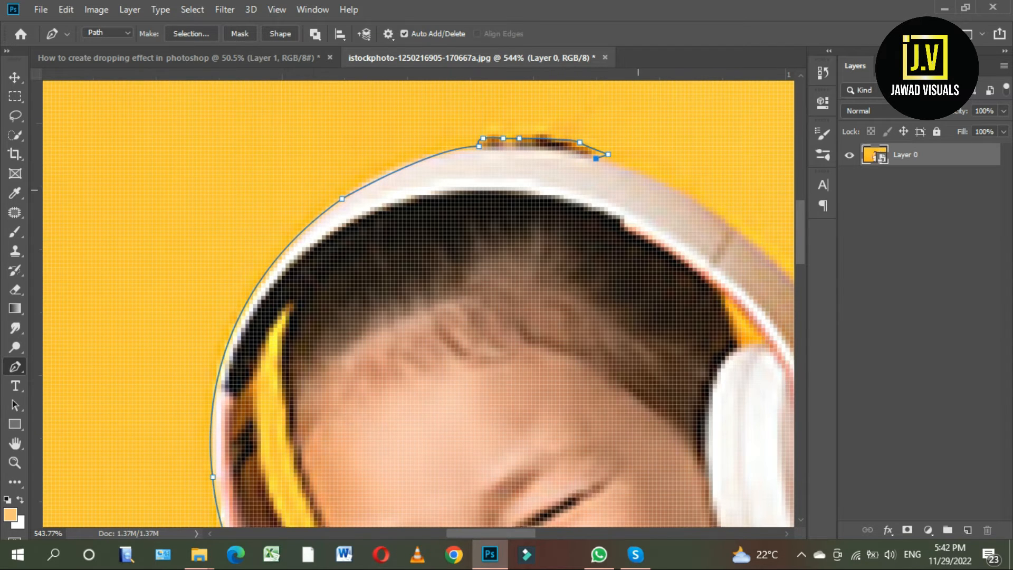
# Continue the path down the right side of the headband to the right headphone cup.
pyautogui.moveTo(639, 190); pyautogui.dragTo(531, 176)
pyautogui.moveTo(638, 220); pyautogui.dragTo(631, 313)
pyautogui.hotkey('ctrl', 'z')
pyautogui.keyDown('alt'); pyautogui.click(561, 241); pyautogui.keyUp('alt')
pyautogui.moveTo(562, 241); pyautogui.dragTo(392, 134)
pyautogui.moveTo(517, 307); pyautogui.dragTo(534, 379)
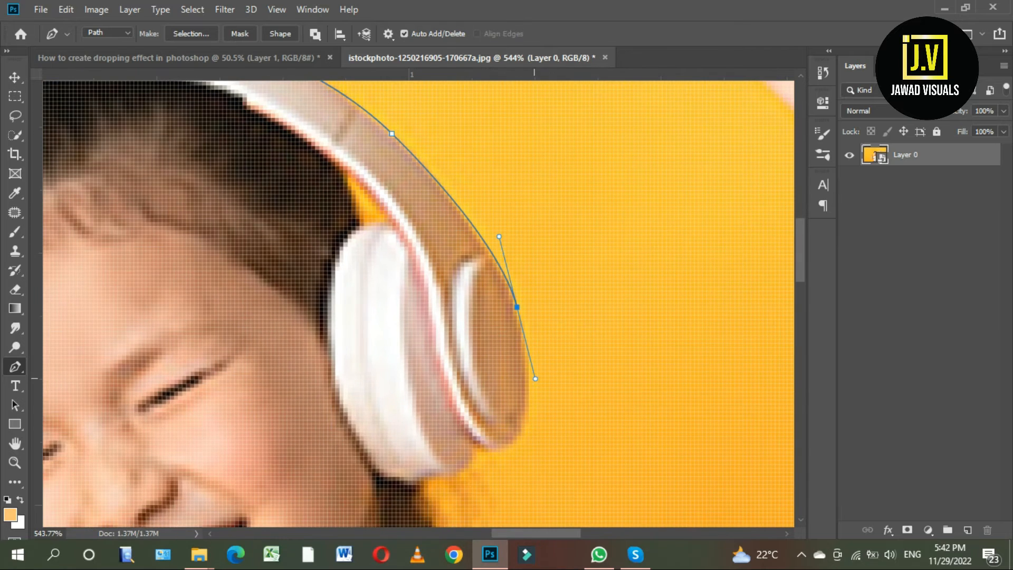
# Trace around the right headphone cup, down the hair by the neck and onto the right shoulder.
pyautogui.scroll(-3, 497, 333)
pyautogui.moveTo(497, 333); pyautogui.dragTo(561, 323)
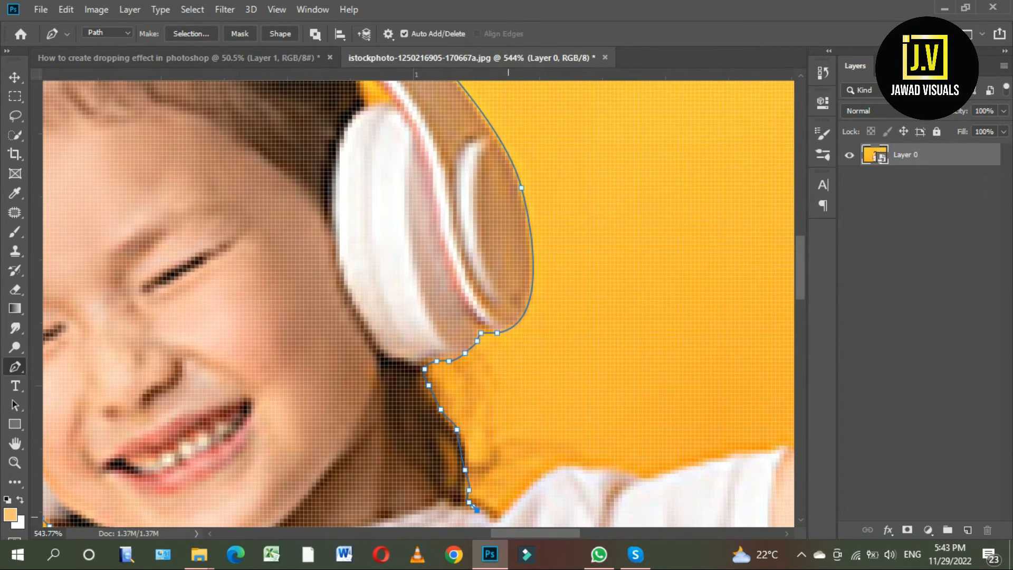
pyautogui.moveTo(497, 521); pyautogui.dragTo(383, 365)
pyautogui.click(510, 313)
pyautogui.click(519, 317)
pyautogui.click(527, 317)
pyautogui.click(538, 318)
# Extend the path over the right sleeve and along the top of the upper arm to the inner elbow.
pyautogui.scroll(-4, 538, 317)
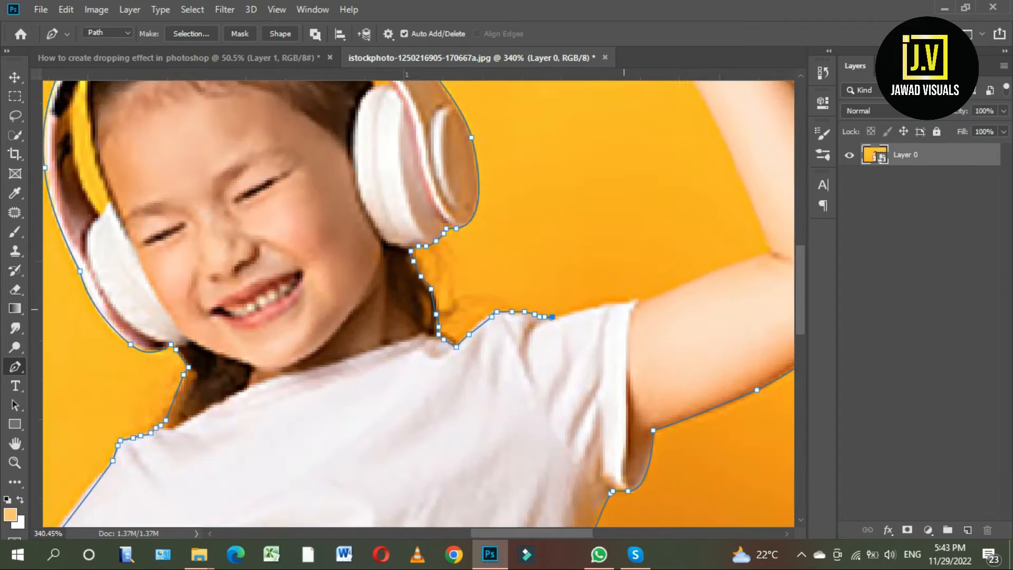
pyautogui.moveTo(585, 312); pyautogui.dragTo(353, 353)
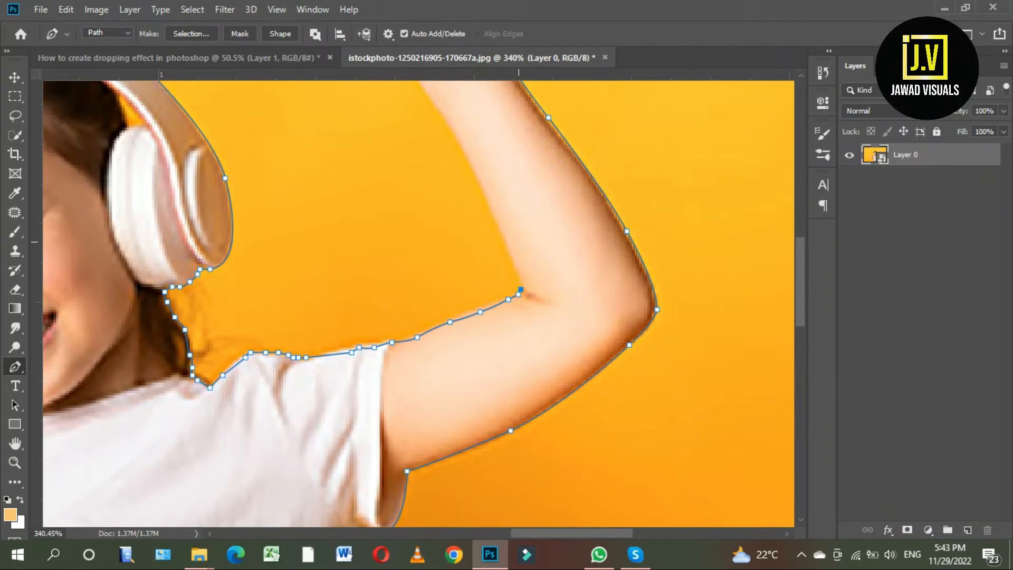
pyautogui.moveTo(519, 242); pyautogui.dragTo(566, 429)
# Trace the inner forearm, thumb side and index finger of the right-hand arm and close the path at the fingertip.
pyautogui.moveTo(495, 304); pyautogui.dragTo(443, 236)
pyautogui.keyDown('alt'); pyautogui.click(496, 305); pyautogui.keyUp('alt')
pyautogui.moveTo(476, 275); pyautogui.dragTo(507, 366)
pyautogui.click(487, 345)
pyautogui.click(470, 332)
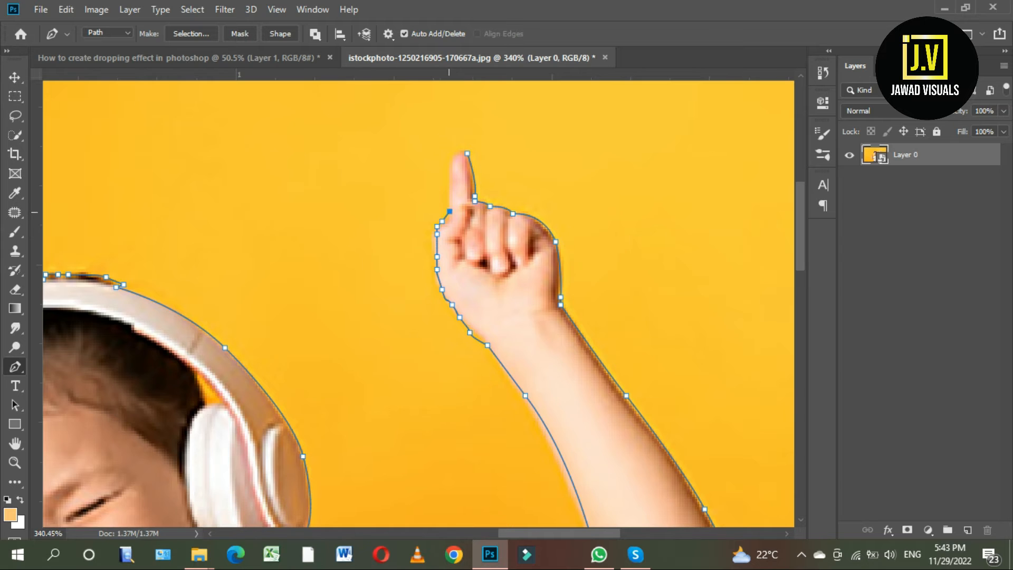
pyautogui.scroll(2, 450, 208)
pyautogui.scroll(2, 488, 155)
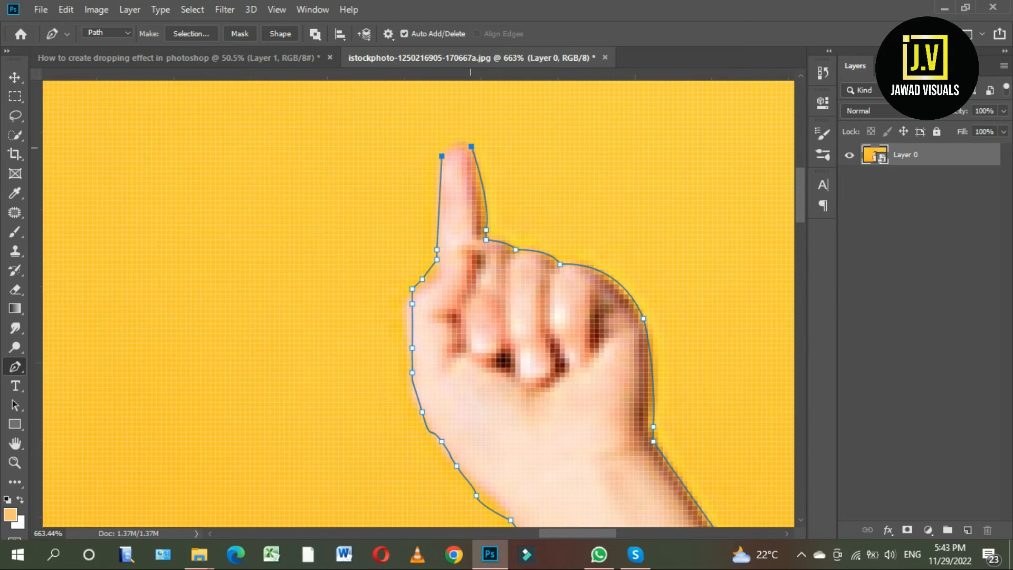
pyautogui.scroll(-14, 494, 159)
# Convert the closed path to a selection, copy the girl to a new layer and hide Layer 0.
pyautogui.hotkey('ctrl', 'Return')
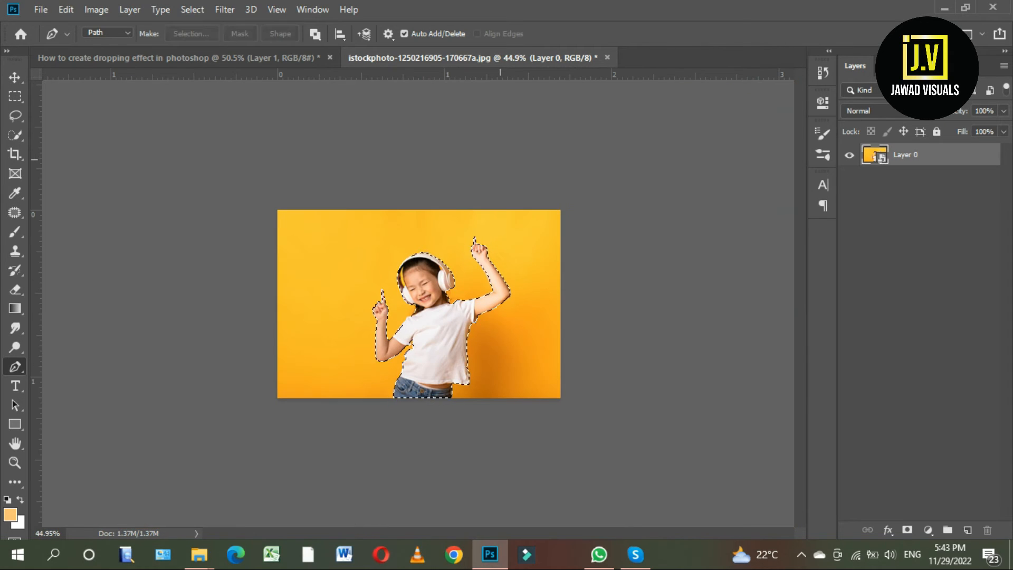
pyautogui.hotkey('ctrl', 'j')
pyautogui.click(849, 178)
pyautogui.scroll(10, 415, 272)
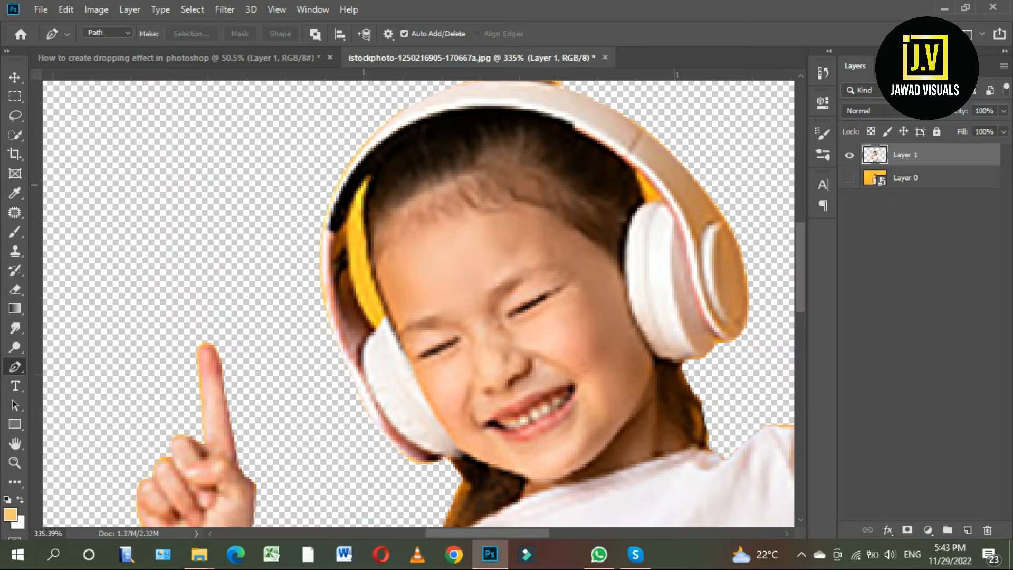
# Trace the yellow gap between the left headphone band and the girl's face as a path, convert it to a selection and delete it.
pyautogui.moveTo(388, 313); pyautogui.dragTo(427, 375)
pyautogui.moveTo(366, 182); pyautogui.dragTo(311, 256)
pyautogui.hotkey('ctrl', 'Return')
pyautogui.press('Delete')
pyautogui.hotkey('ctrl', 'd')
# Outline the small yellow triangle above the right ear cup with the Lasso tool, delete it and deselect.
pyautogui.scroll(-1, 604, 165)
pyautogui.scroll(6, 604, 164)
pyautogui.click(15, 116)
pyautogui.click(69, 115)
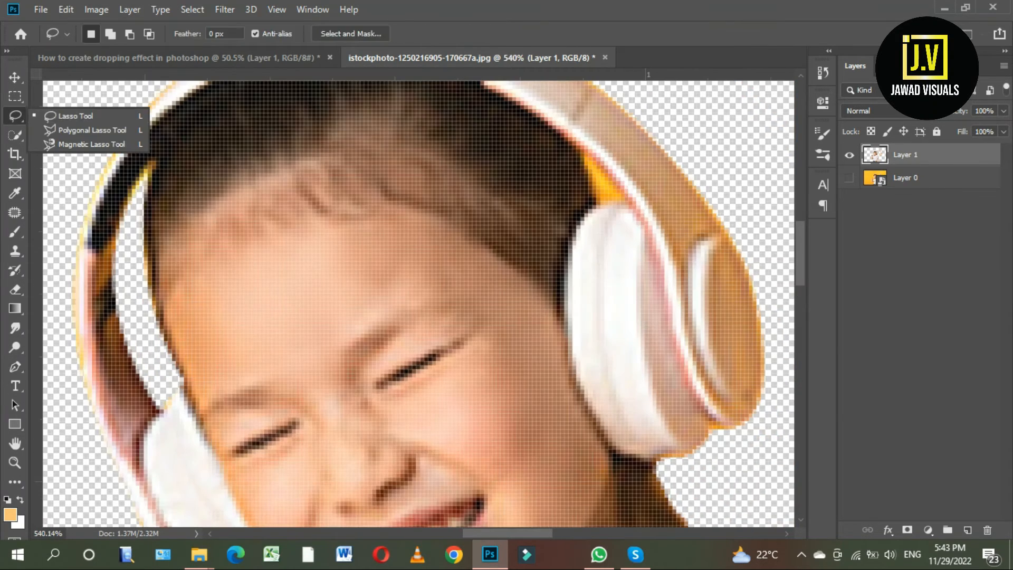
pyautogui.scroll(4, 653, 200)
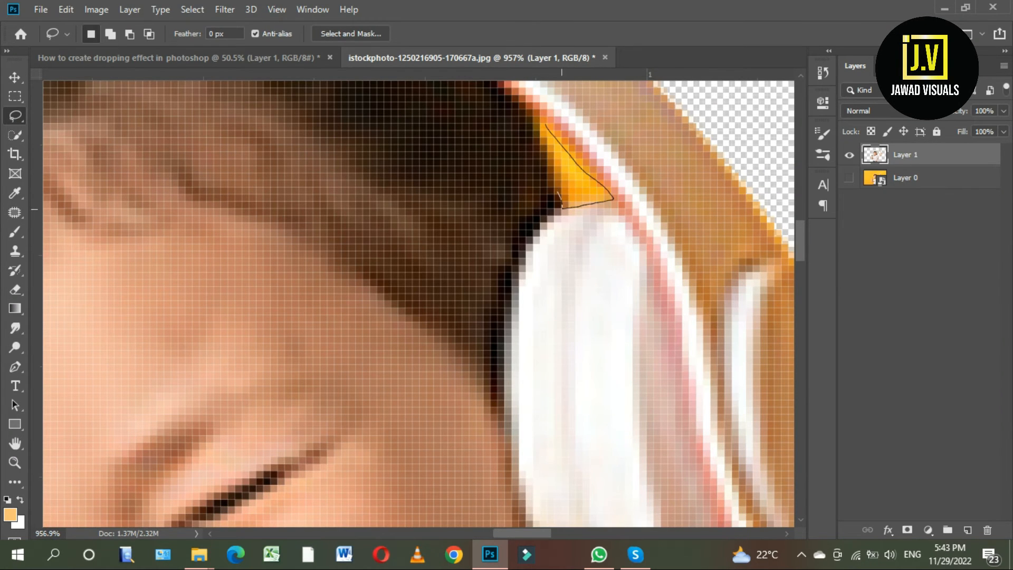
pyautogui.moveTo(540, 122); pyautogui.dragTo(545, 124)
pyautogui.press('Delete')
pyautogui.scroll(-20, 568, 237)
pyautogui.hotkey('ctrl', 'd')
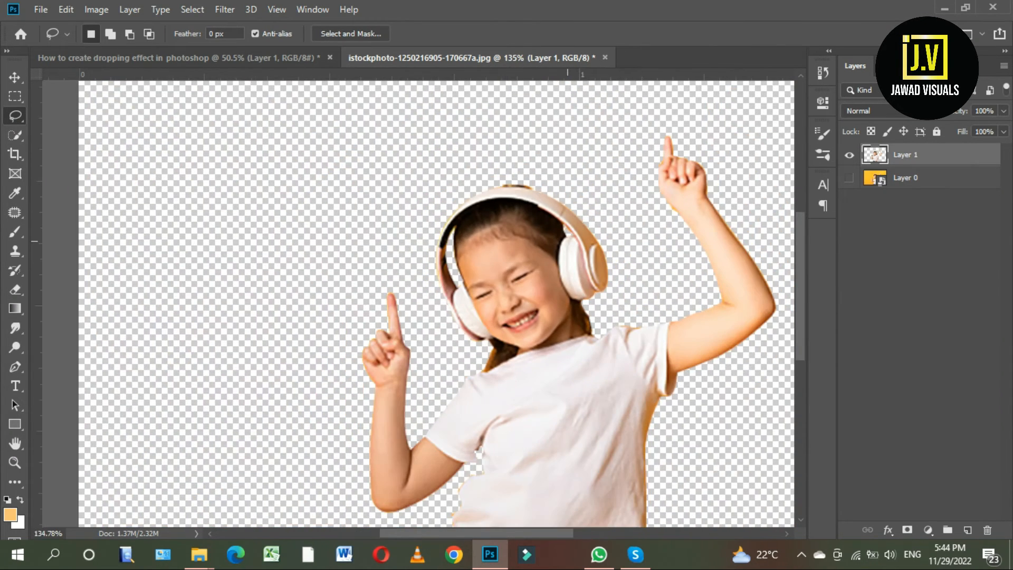
# Copy the cut-out girl into the "How to create dropping effect in photoshop" document.
pyautogui.scroll(-8, 569, 237)
pyautogui.click(15, 77)
pyautogui.moveTo(430, 319); pyautogui.dragTo(349, 318)
pyautogui.moveTo(375, 311); pyautogui.dragTo(440, 294)
# Scale the girl up to about 140% and position her in the middle of the orange canvas.
pyautogui.hotkey('ctrl', 't')
pyautogui.moveTo(508, 304); pyautogui.dragTo(551, 305)
pyautogui.moveTo(352, 305); pyautogui.dragTo(329, 304)
pyautogui.moveTo(424, 324); pyautogui.dragTo(421, 307)
pyautogui.moveTo(549, 287)
pyautogui.mouseDown()
pyautogui.moveTo(563, 287)
pyautogui.moveTo(546, 286)
pyautogui.mouseUp()
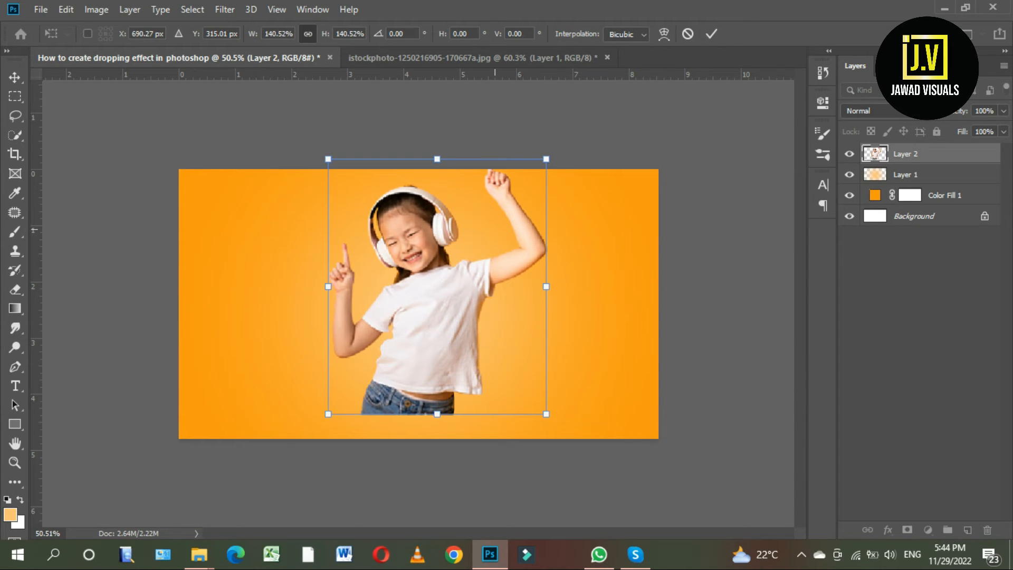
pyautogui.moveTo(325, 286)
pyautogui.keyDown('shift'); pyautogui.mouseDown()
pyautogui.moveTo(365, 284)
pyautogui.moveTo(327, 289)
pyautogui.mouseUp(); pyautogui.keyUp('shift')
pyautogui.press('Return')
pyautogui.scroll(4, 422, 274)
pyautogui.moveTo(423, 274); pyautogui.dragTo(423, 284)
# Apply an Exposure adjustment to the girl with exposure +0.45 and offset -0.0178.
pyautogui.click(97, 9)
pyautogui.moveTo(119, 48)
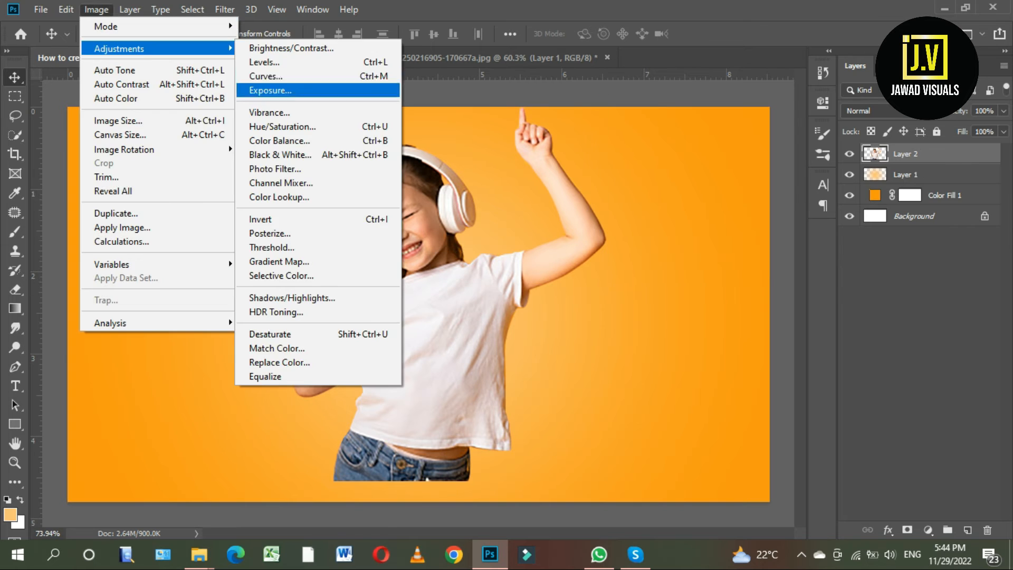
pyautogui.click(280, 90)
pyautogui.moveTo(773, 202); pyautogui.dragTo(778, 202)
pyautogui.moveTo(772, 236); pyautogui.dragTo(768, 236)
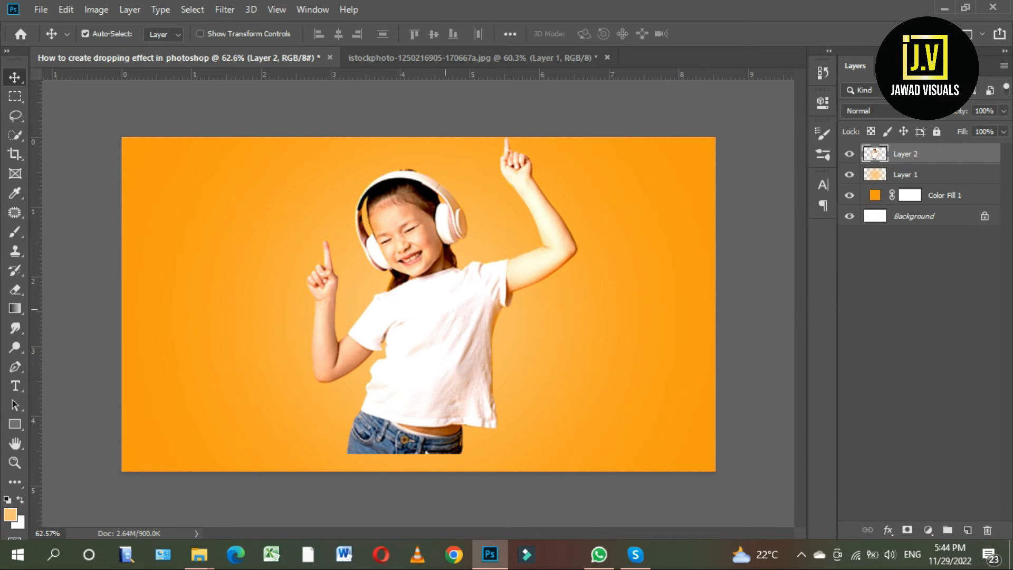
# Add a Levels adjustment layer above Layer 2 and raise its black output level to lighten the image.
pyautogui.click(928, 530)
pyautogui.click(918, 338)
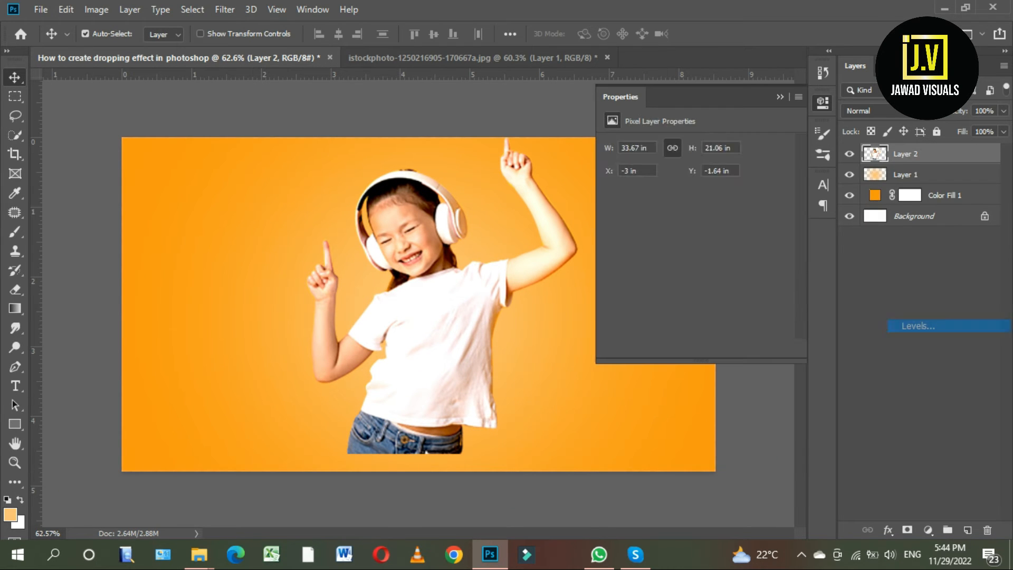
pyautogui.moveTo(627, 295); pyautogui.dragTo(648, 295)
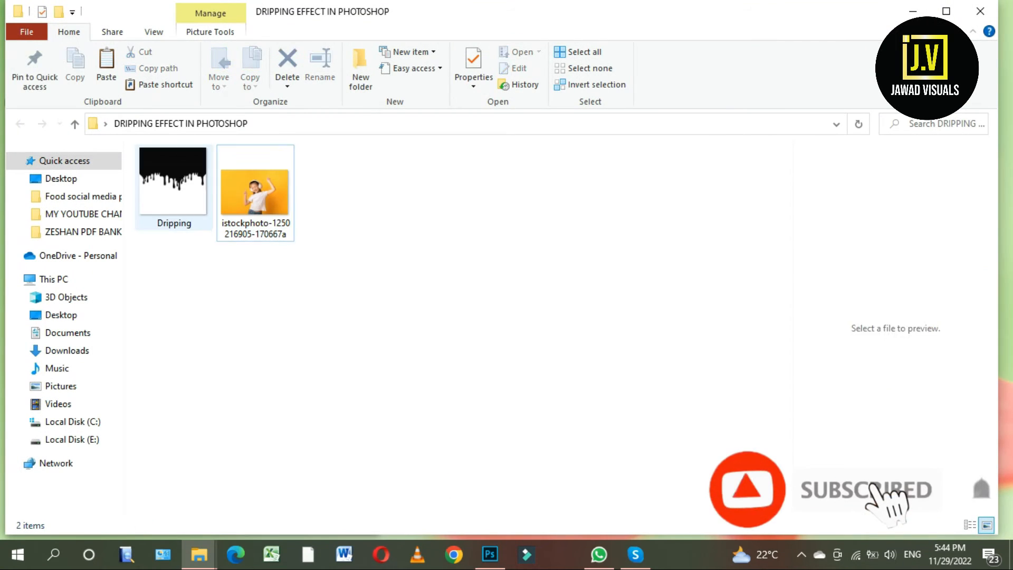
# Place the Dripping image above Layer 2 and rasterize its layer.
pyautogui.moveTo(167, 181); pyautogui.dragTo(446, 450)
pyautogui.scroll(-4, 446, 450)
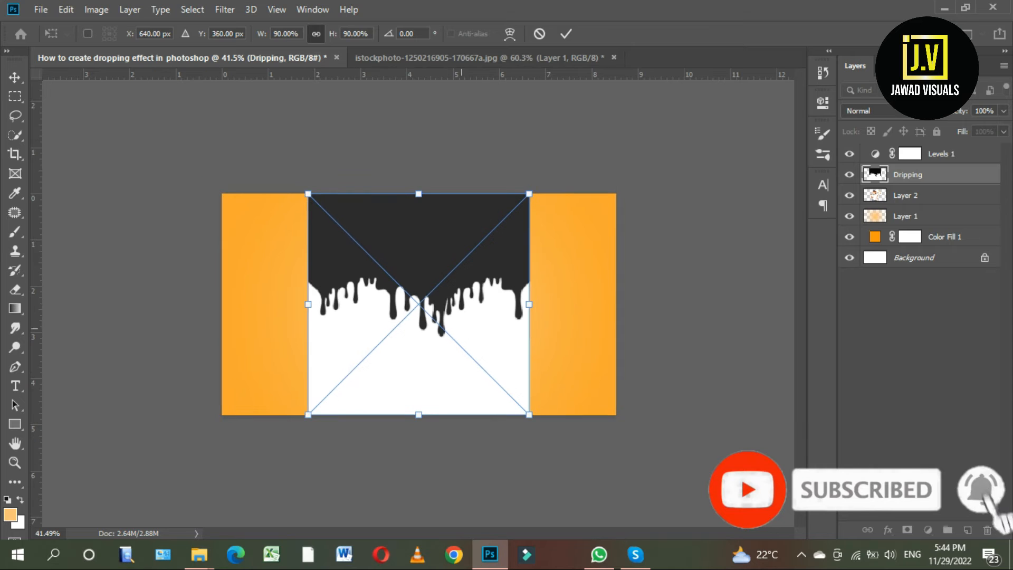
pyautogui.press('Return')
pyautogui.scroll(4, 446, 450)
pyautogui.rightClick(931, 171)
pyautogui.click(791, 263)
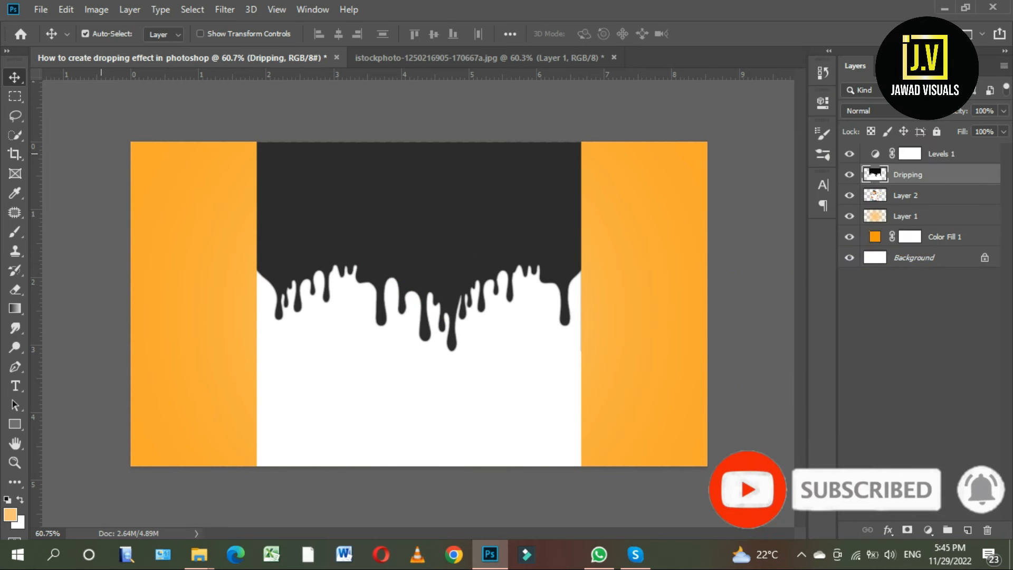
# Select the white area of the Dripping layer with the Magic Wand, delete it and deselect.
pyautogui.rightClick(14, 135)
pyautogui.click(87, 150)
pyautogui.click(407, 426)
pyautogui.press('Delete')
pyautogui.scroll(2, 407, 426)
pyautogui.hotkey('ctrl', 'd')
# Move the drip shape down over the girl's body and lasso the leftover white sliver between two drips for removal.
pyautogui.scroll(-6, 407, 426)
pyautogui.scroll(7, 407, 426)
pyautogui.press('v')
pyautogui.moveTo(448, 169); pyautogui.dragTo(471, 316)
pyautogui.scroll(10, 496, 462)
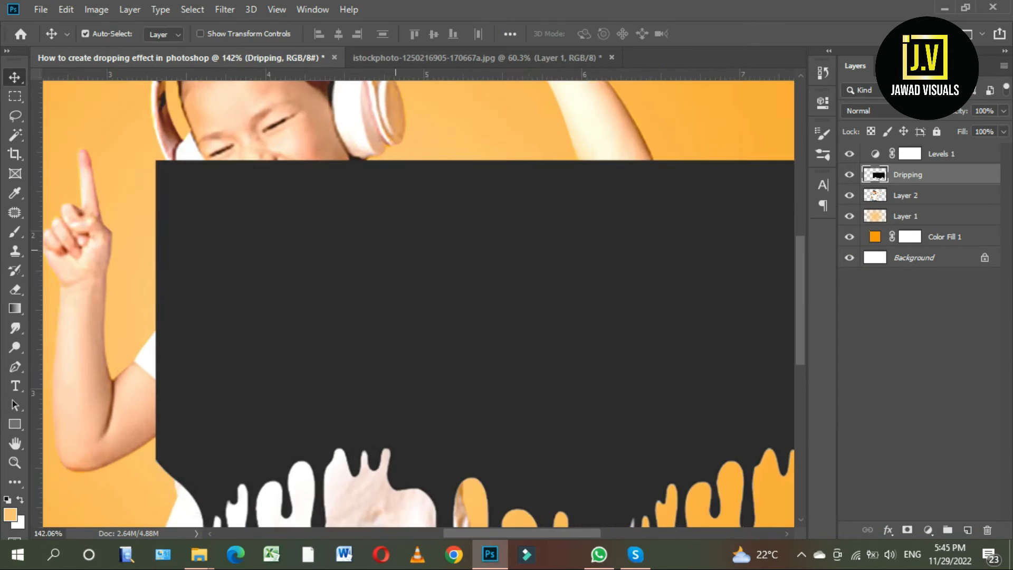
pyautogui.press('l')
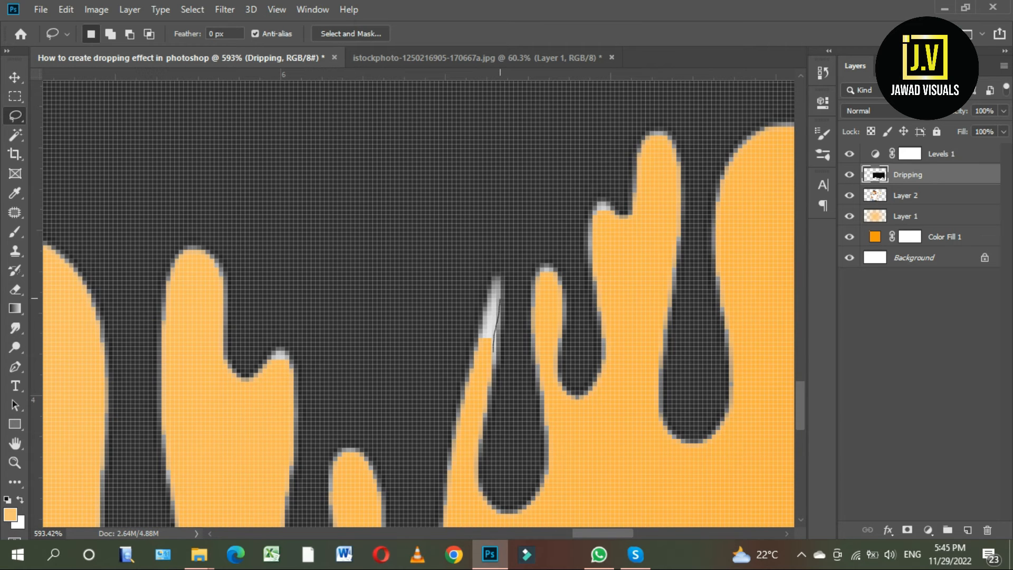
pyautogui.scroll(-8, 499, 360)
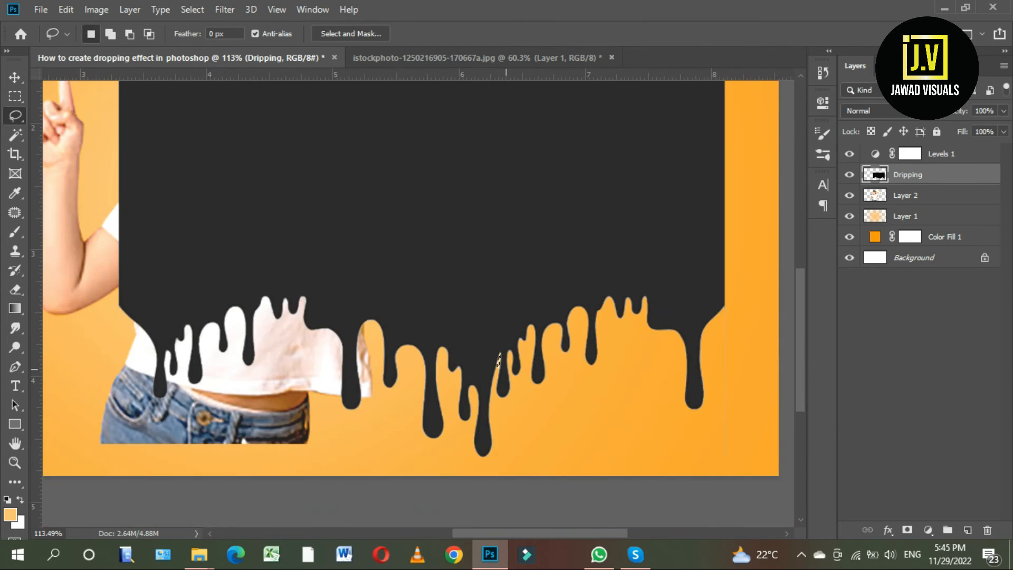
# Shift the drip shape over the girl's torso and scale it down to about 65%.
pyautogui.scroll(-3, 494, 367)
pyautogui.press('v')
pyautogui.moveTo(521, 289); pyautogui.dragTo(455, 288)
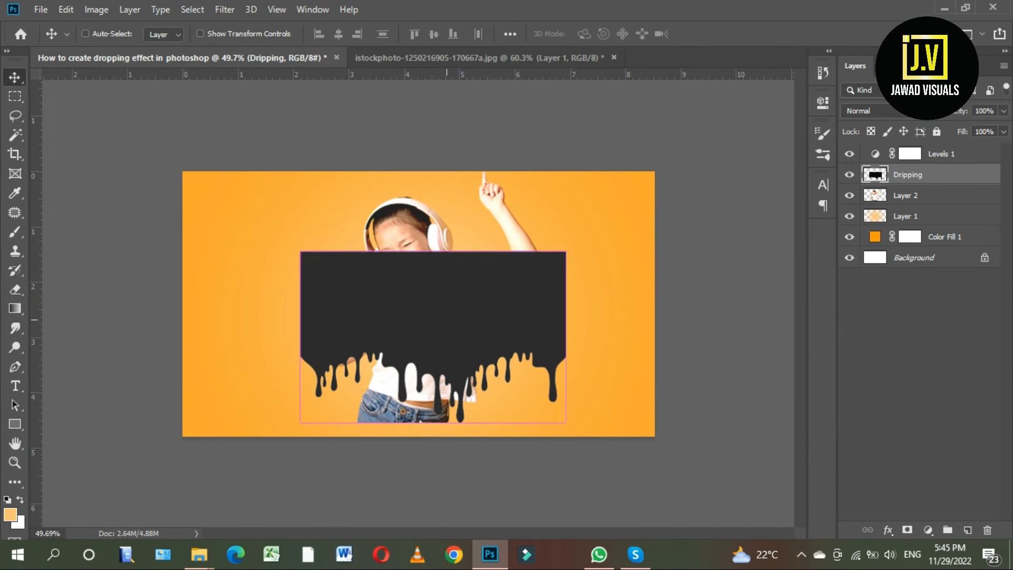
pyautogui.hotkey('ctrl', 't')
pyautogui.moveTo(565, 251); pyautogui.dragTo(523, 279)
pyautogui.moveTo(430, 357); pyautogui.dragTo(448, 316)
pyautogui.moveTo(540, 245); pyautogui.dragTo(490, 276)
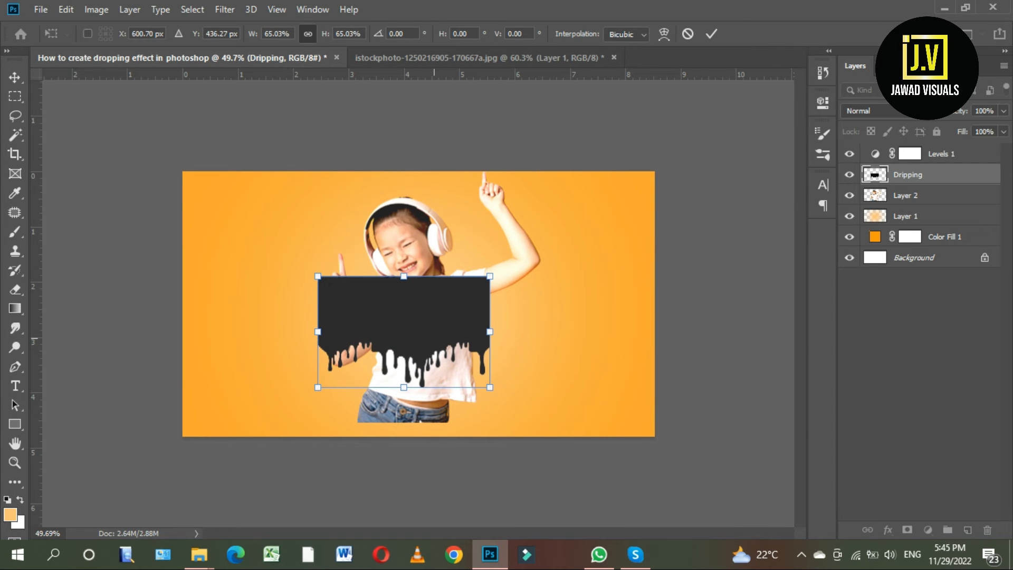
# Reshape the drip shape to 57.08% width and 69.68% height so it fits between the girl's arms, and apply the transform.
pyautogui.moveTo(416, 391); pyautogui.dragTo(415, 396)
pyautogui.moveTo(429, 328); pyautogui.dragTo(429, 320)
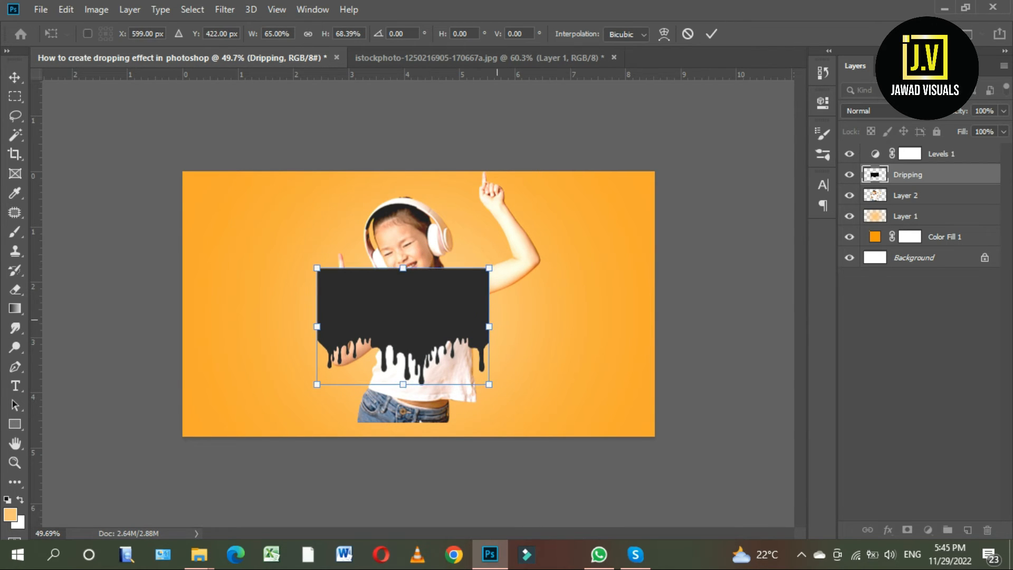
pyautogui.moveTo(495, 328); pyautogui.dragTo(485, 328)
pyautogui.moveTo(479, 267); pyautogui.dragTo(482, 265)
pyautogui.moveTo(481, 323); pyautogui.dragTo(476, 323)
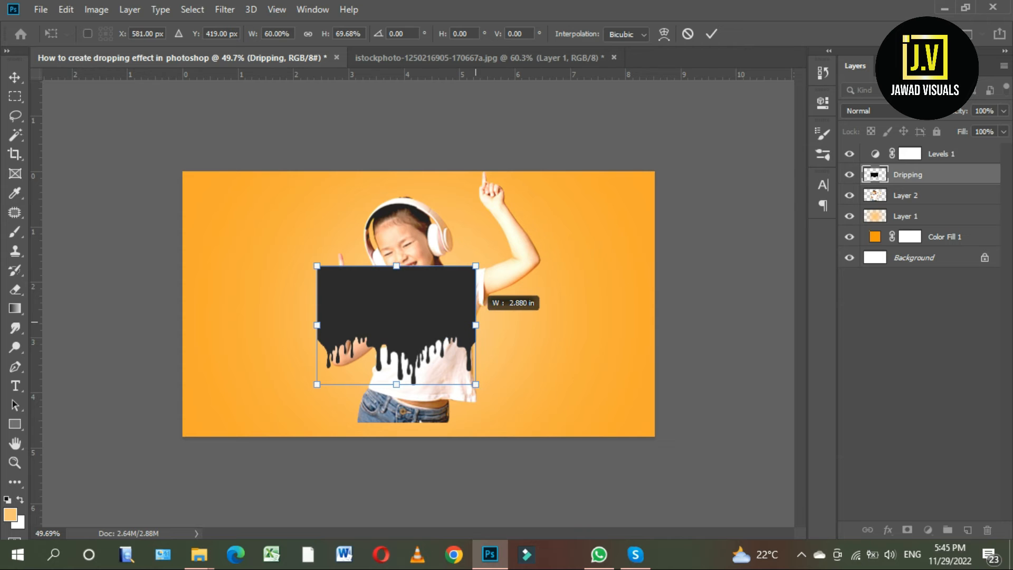
pyautogui.moveTo(316, 304); pyautogui.dragTo(325, 304)
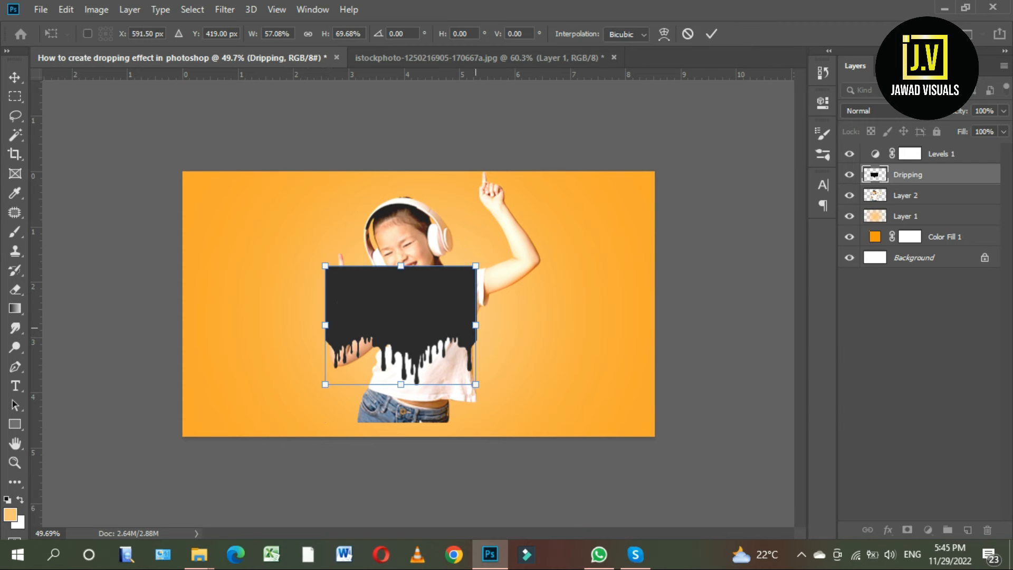
pyautogui.press('Return')
# Try to mask Layer 2 with a selection loaded from the drip shape, hiding the Dripping layer.
pyautogui.hotkey('ctrl', '0')
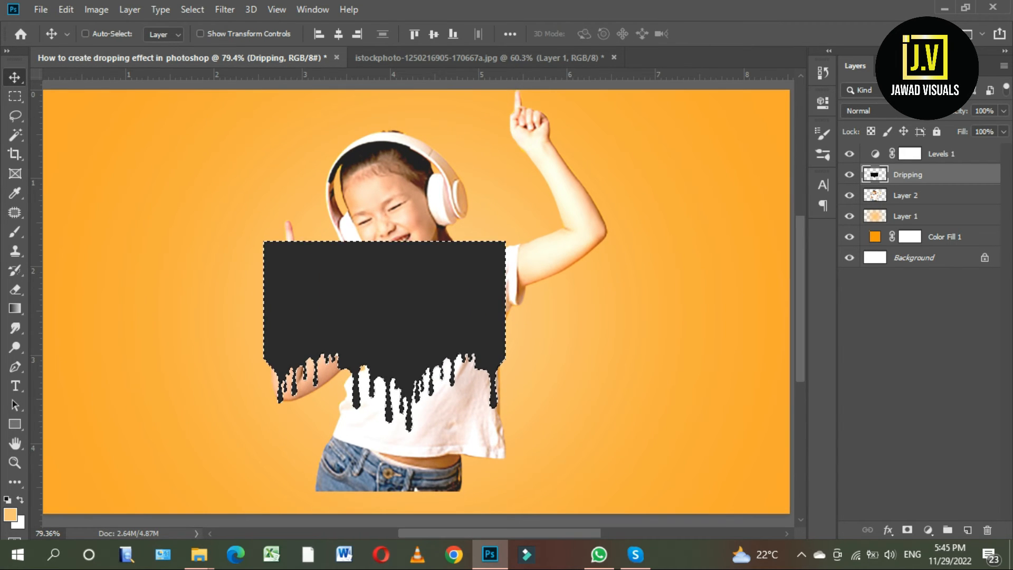
pyautogui.keyDown('ctrl'); pyautogui.click(875, 175); pyautogui.keyUp('ctrl')
pyautogui.click(906, 195)
pyautogui.click(849, 195)
pyautogui.click(849, 196)
pyautogui.click(850, 175)
pyautogui.scroll(1, 433, 389)
pyautogui.click(907, 530)
# Try to restore the girl's head, raised arm and pointing hand by painting on Layer 2's mask with a 100 px soft brush.
pyautogui.scroll(-3, 410, 283)
pyautogui.press('b')
pyautogui.press('[')
pyautogui.press('[')
pyautogui.press('[')
pyautogui.press('[')
pyautogui.press('[')
pyautogui.moveTo(389, 264)
pyautogui.mouseDown()
pyautogui.moveTo(373, 207)
pyautogui.moveTo(415, 203)
pyautogui.mouseUp()
pyautogui.scroll(3, 425, 246)
pyautogui.moveTo(443, 233); pyautogui.dragTo(376, 153)
pyautogui.moveTo(533, 287)
pyautogui.mouseDown()
pyautogui.moveTo(586, 259)
pyautogui.moveTo(510, 142)
pyautogui.mouseUp()
pyautogui.scroll(-3, 581, 262)
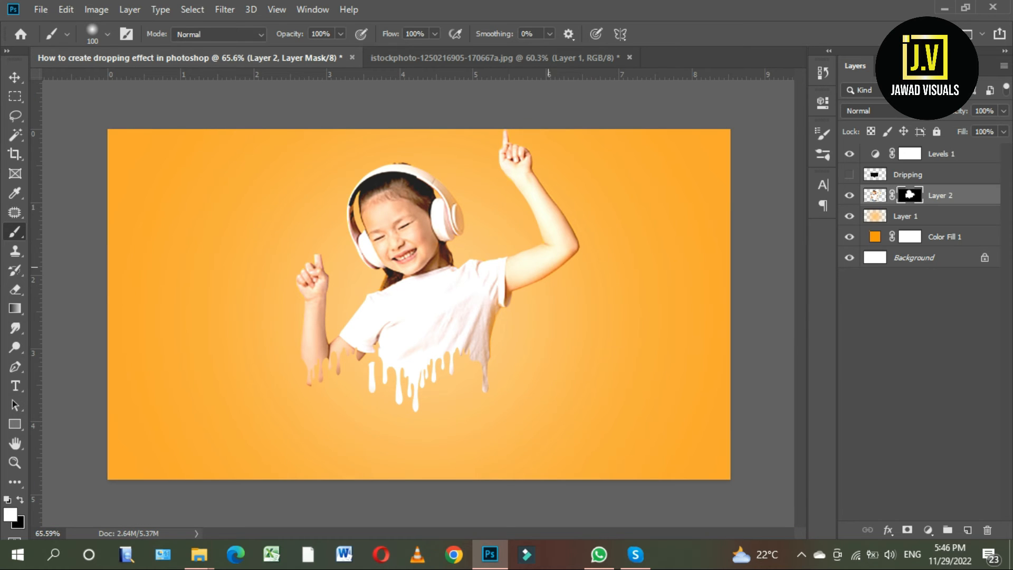
pyautogui.scroll(5, 420, 301)
pyautogui.scroll(-3, 418, 299)
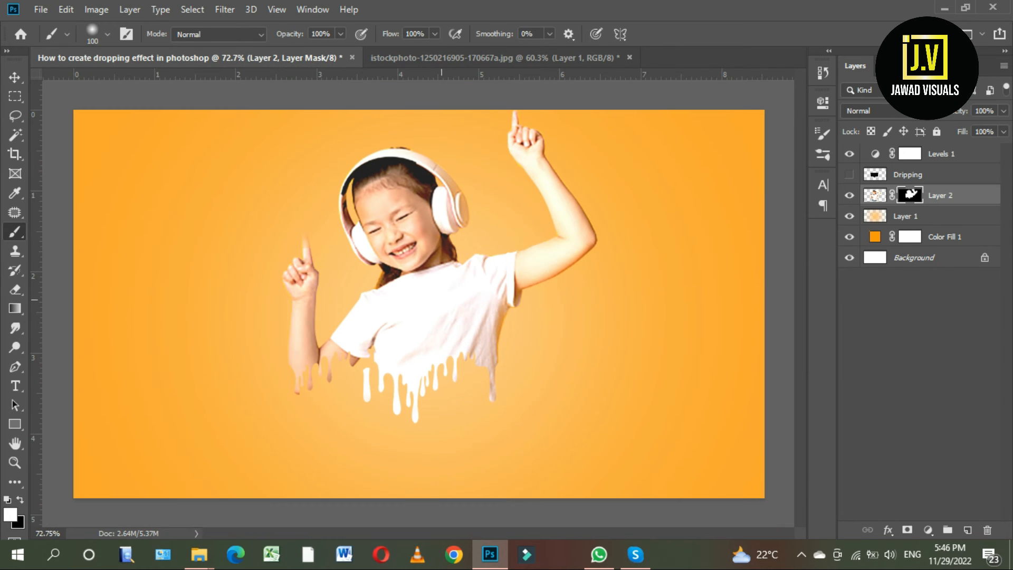
# Undo the mask painting, the layer mask and the hiding of the Dripping layer.
pyautogui.hotkey('ctrl', 'z')
pyautogui.hotkey('ctrl', 'z')
pyautogui.hotkey('ctrl', 'z')
pyautogui.hotkey('ctrl', 'z')
pyautogui.hotkey('ctrl', 'z')
pyautogui.hotkey('ctrl', 'z')
pyautogui.hotkey('ctrl', 'z')
pyautogui.hotkey('ctrl', 'z')
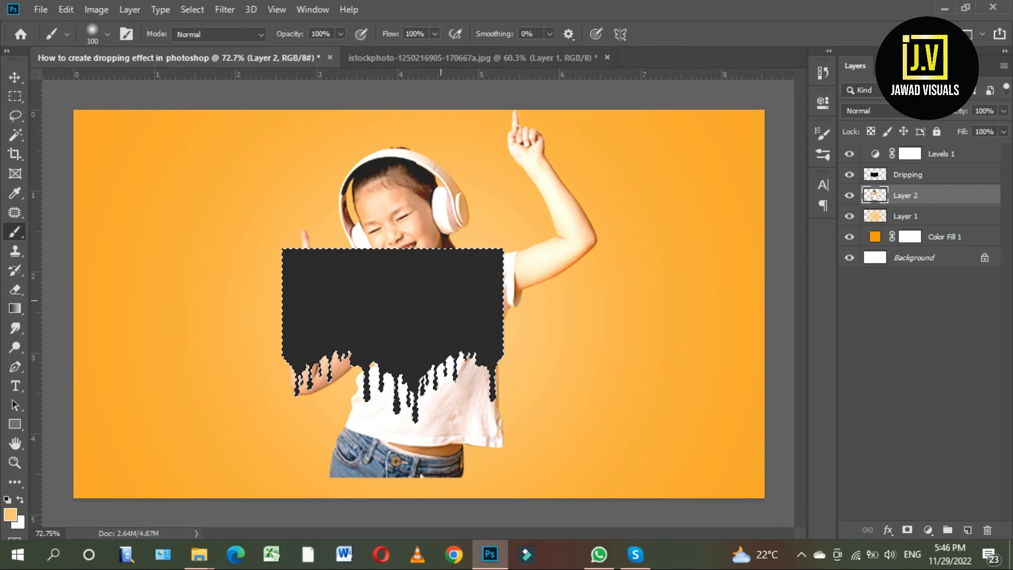
# Move the drip shape slightly up and right over the shirt and narrow it from its right side.
pyautogui.press('v')
pyautogui.moveTo(449, 273)
pyautogui.mouseDown()
pyautogui.moveTo(458, 259)
pyautogui.moveTo(465, 265)
pyautogui.mouseUp()
pyautogui.hotkey('ctrl', 't')
pyautogui.moveTo(519, 327); pyautogui.dragTo(505, 327)
pyautogui.press('Return')
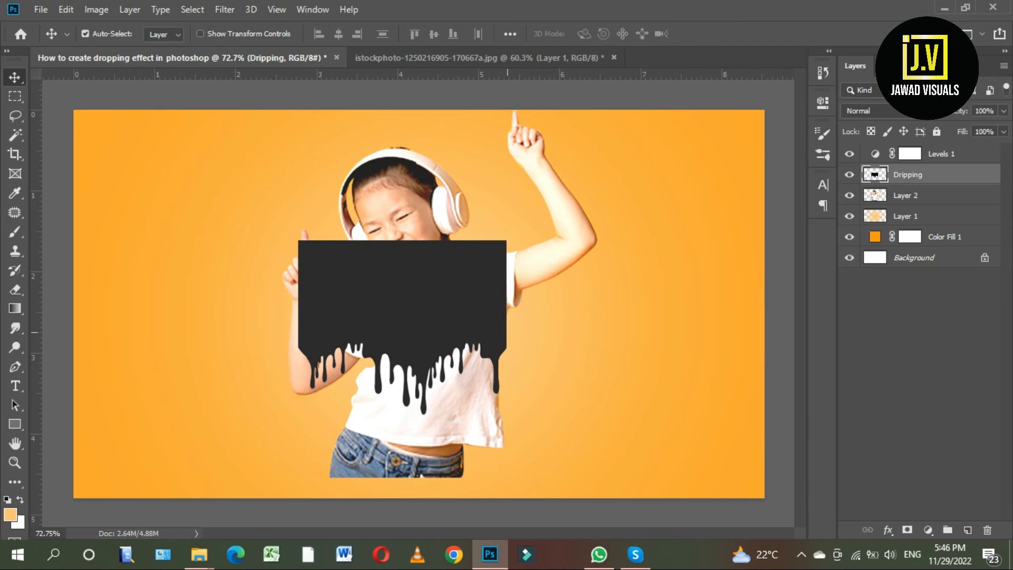
# Pull the drip shape's right edge slightly inward and extend its left edge outward over the bent arm.
pyautogui.scroll(3, 516, 336)
pyautogui.hotkey('ctrl', 't')
pyautogui.moveTo(506, 326); pyautogui.dragTo(499, 325)
pyautogui.moveTo(170, 325); pyautogui.dragTo(159, 325)
pyautogui.press('Return')
pyautogui.scroll(-3, 500, 333)
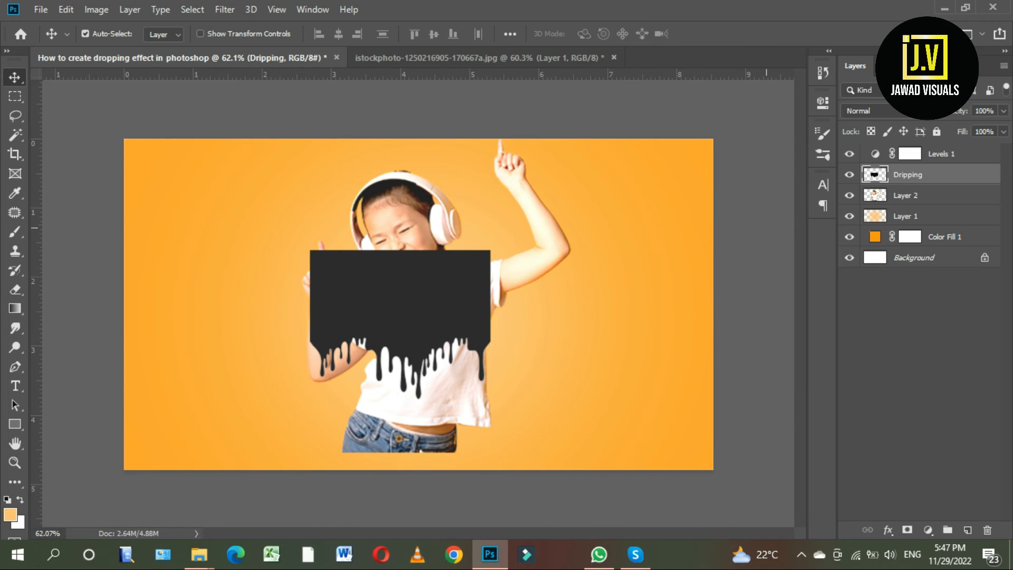
# Mask Layer 2 with a selection loaded from the drip shape and hide the Dripping layer.
pyautogui.click(906, 195)
pyautogui.click(850, 175)
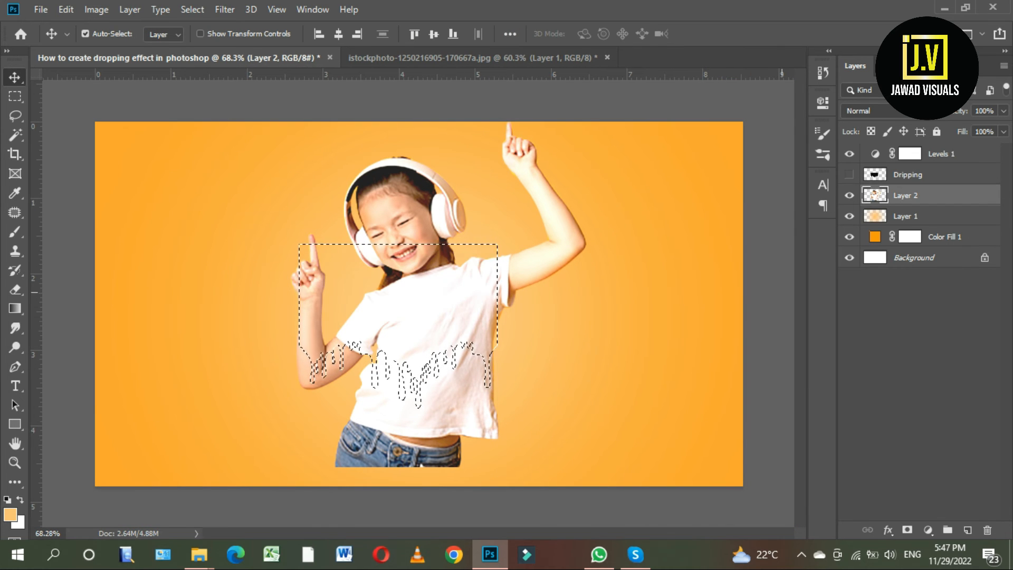
pyautogui.click(908, 530)
# Paint white on Layer 2's mask with the 100 px soft brush to reveal the girl's head and arms, undoing the last stroke.
pyautogui.press('b')
pyautogui.moveTo(348, 243)
pyautogui.mouseDown()
pyautogui.moveTo(401, 169)
pyautogui.moveTo(501, 264)
pyautogui.moveTo(560, 222)
pyautogui.moveTo(511, 129)
pyautogui.moveTo(555, 238)
pyautogui.mouseUp()
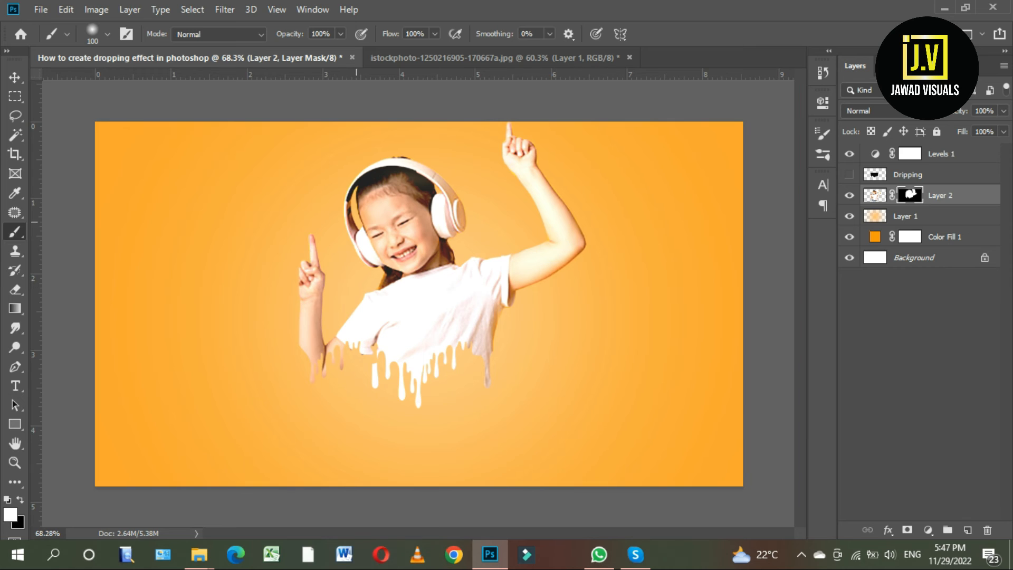
pyautogui.scroll(2, 381, 171)
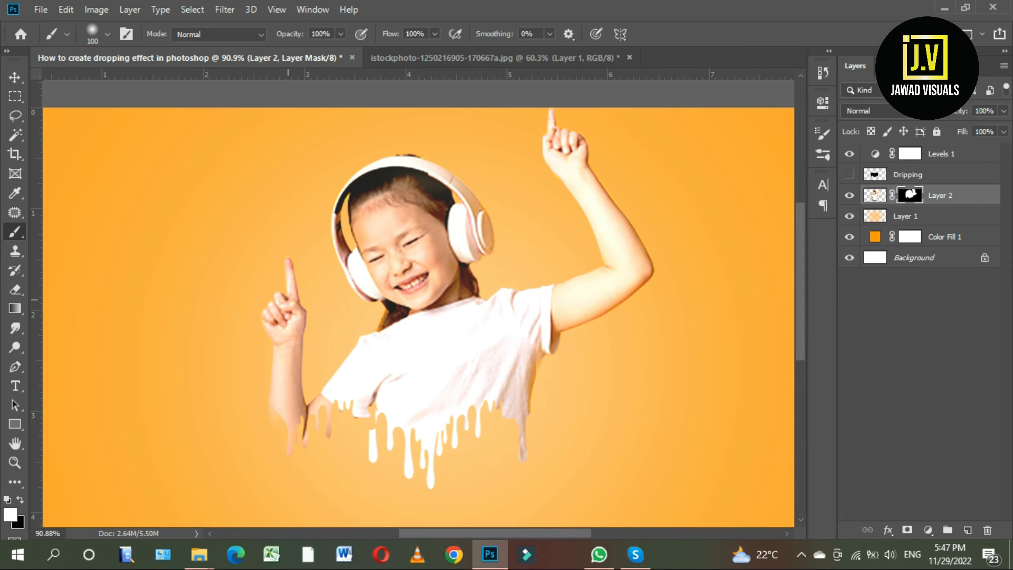
pyautogui.hotkey('ctrl', 'z')
pyautogui.scroll(-3, 419, 304)
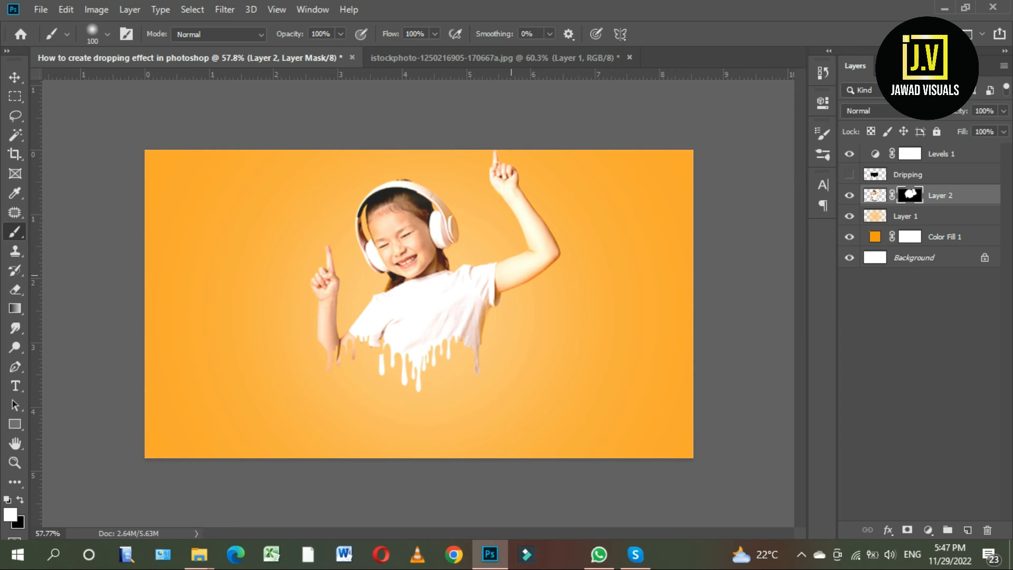
# Convert masked Layer 2 to a smart object and rasterize it into a plain layer.
pyautogui.press('v')
pyautogui.scroll(1, 419, 308)
pyautogui.rightClick(939, 196)
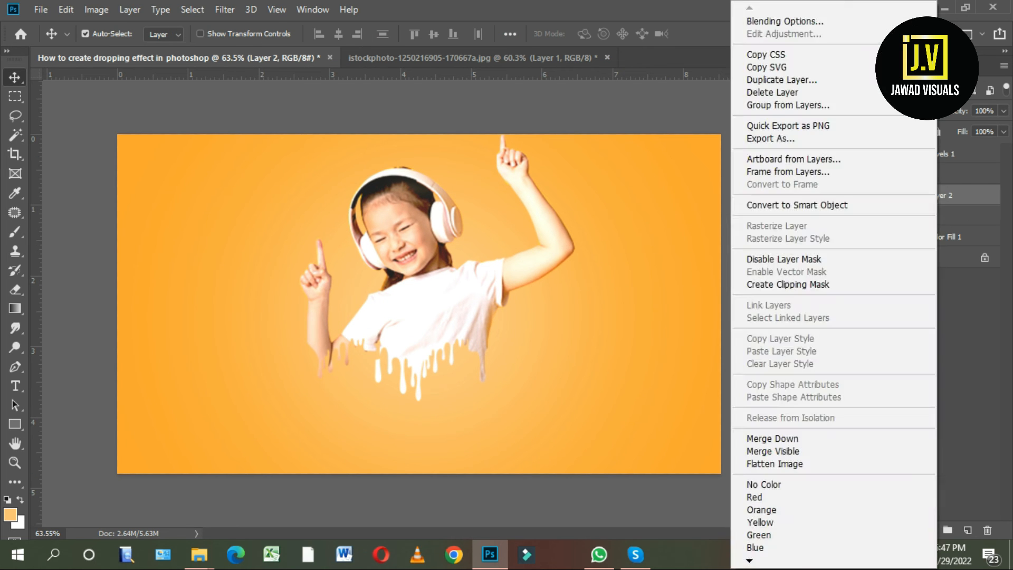
pyautogui.click(796, 206)
pyautogui.rightClick(905, 196)
pyautogui.click(743, 267)
# Add a drop shadow to Layer 2 with 2 px distance and 0 px size, changing its blend mode and lowering its opacity.
pyautogui.rightClick(901, 196)
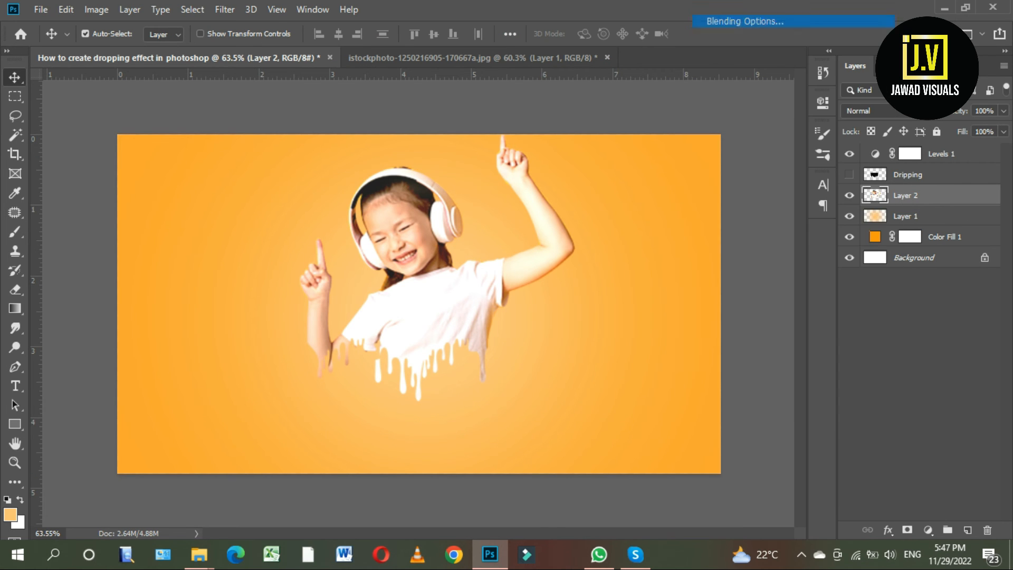
pyautogui.click(739, 21)
pyautogui.click(561, 351)
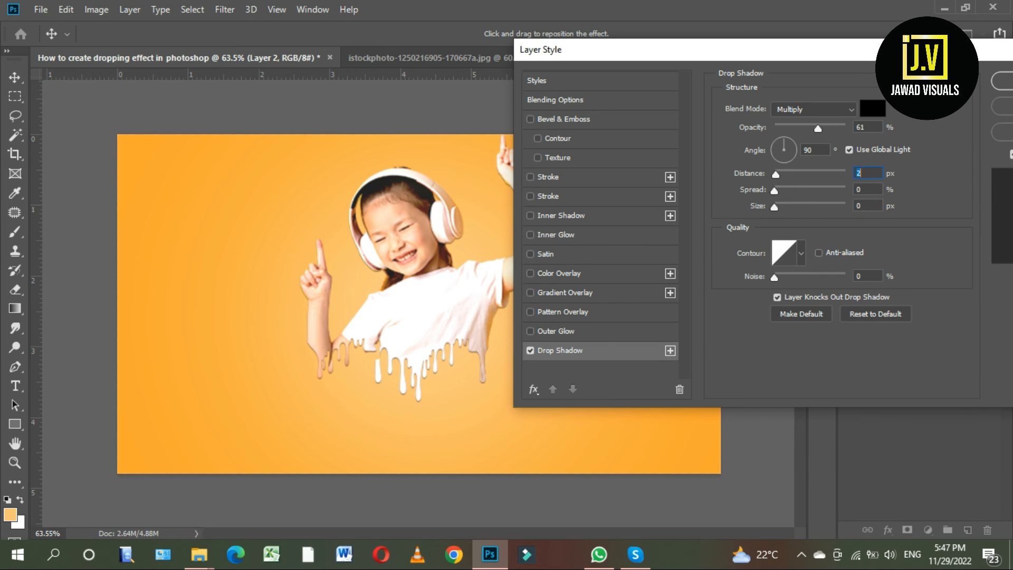
pyautogui.click(813, 109)
pyautogui.click(787, 122)
pyautogui.moveTo(818, 128); pyautogui.dragTo(793, 128)
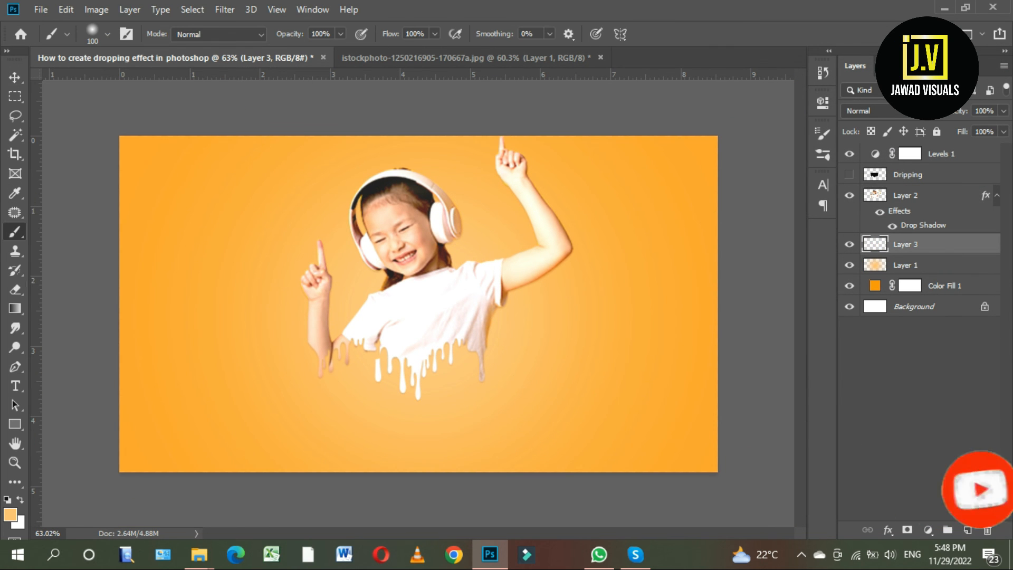
# Choose a splatter brush preset for the Brush tool with Layer 3 active.
pyautogui.rightClick(15, 232)
pyautogui.click(77, 233)
pyautogui.click(108, 35)
pyautogui.scroll(-1, 106, 217)
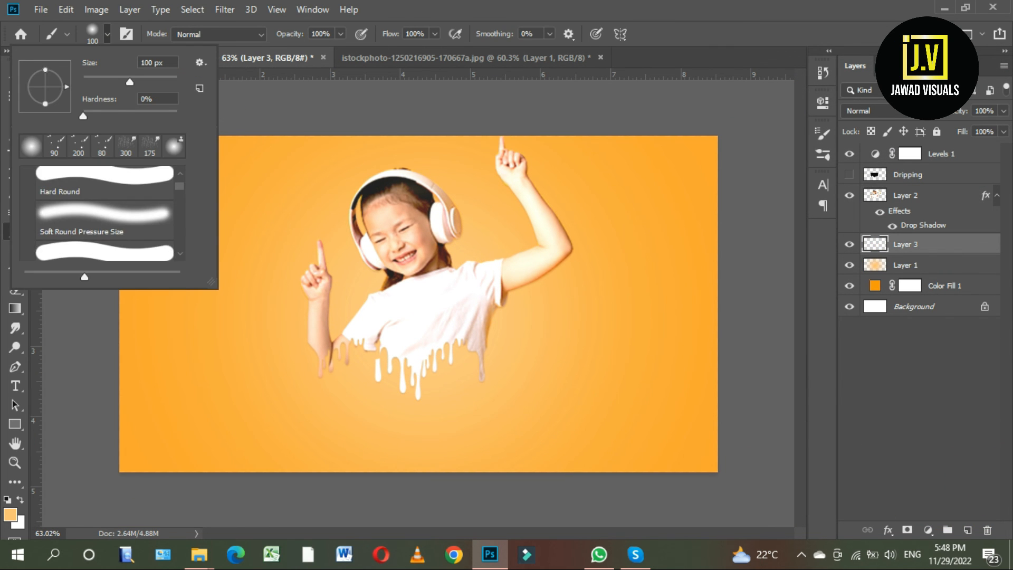
pyautogui.click(455, 35)
# Set the foreground color to the orange-red #ff2d11.
pyautogui.click(10, 515)
pyautogui.moveTo(825, 272); pyautogui.dragTo(826, 288)
pyautogui.click(796, 102)
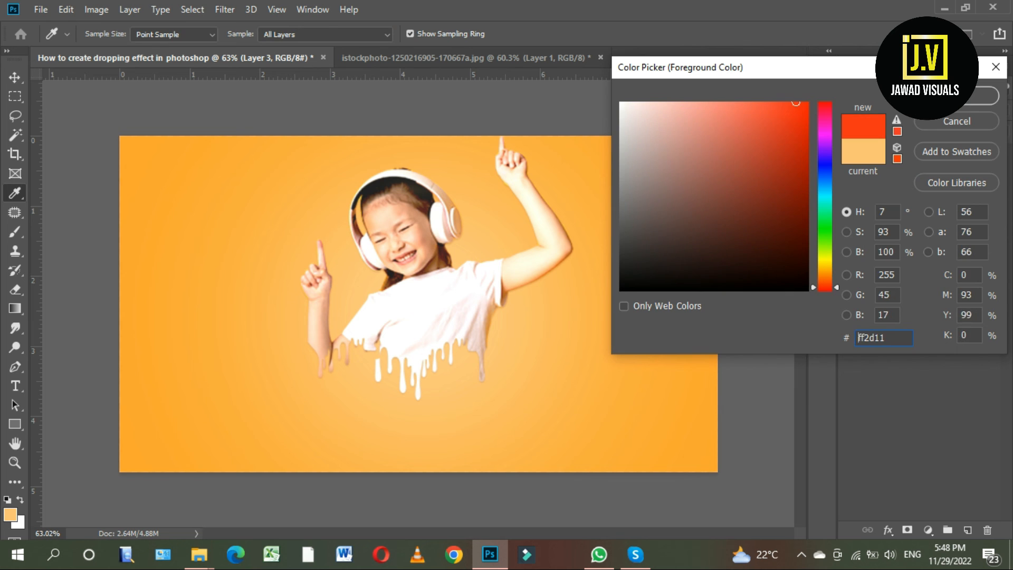
pyautogui.click(957, 96)
# Paint orange-red splatter around the girl's head on Layer 3 and move the girl slightly down.
pyautogui.moveTo(475, 217); pyautogui.dragTo(539, 240)
pyautogui.scroll(3, 360, 283)
pyautogui.scroll(-5, 360, 282)
pyautogui.press('v')
pyautogui.moveTo(428, 298); pyautogui.dragTo(427, 316)
pyautogui.click(464, 246)
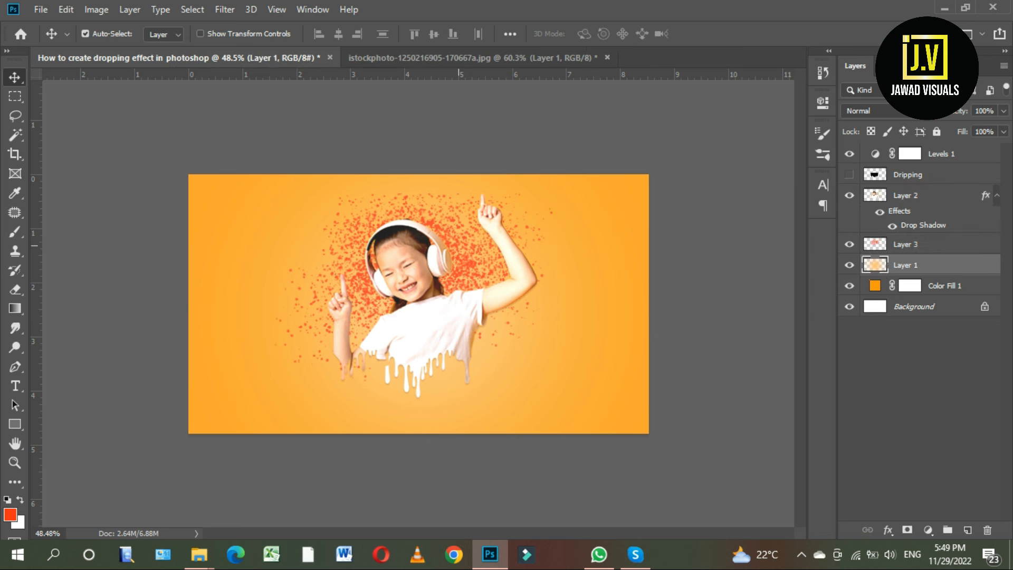
pyautogui.hotkey('ctrl', 't')
pyautogui.press('Return')
# Enlarge the splatter on Layer 3 so it spreads widely around the girl and apply the transform.
pyautogui.click(906, 244)
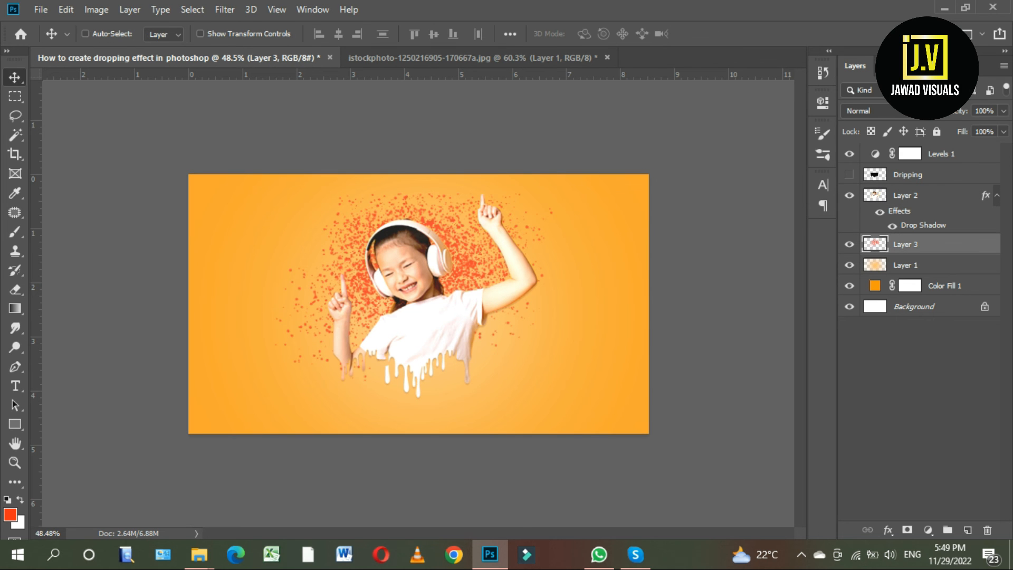
pyautogui.hotkey('ctrl', 't')
pyautogui.moveTo(554, 191); pyautogui.dragTo(606, 158)
pyautogui.moveTo(476, 228); pyautogui.dragTo(468, 236)
pyautogui.moveTo(267, 165); pyautogui.dragTo(251, 156)
pyautogui.press('Return')
# Set the blend mode of the background glow on Layer 1 to Linear Dodge (Add).
pyautogui.scroll(-3, 336, 199)
pyautogui.scroll(3, 336, 199)
pyautogui.click(423, 191)
pyautogui.click(871, 111)
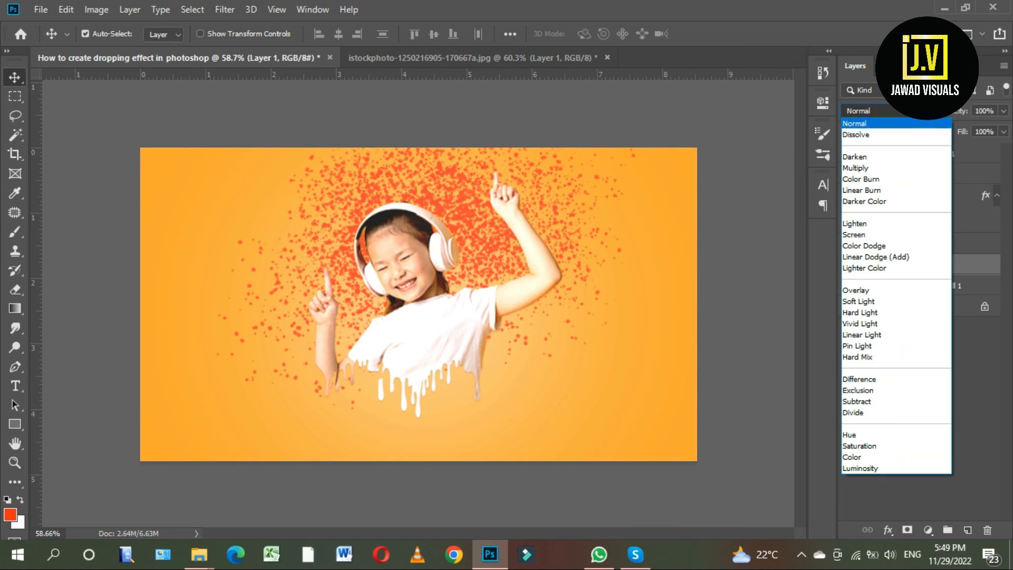
pyautogui.click(876, 257)
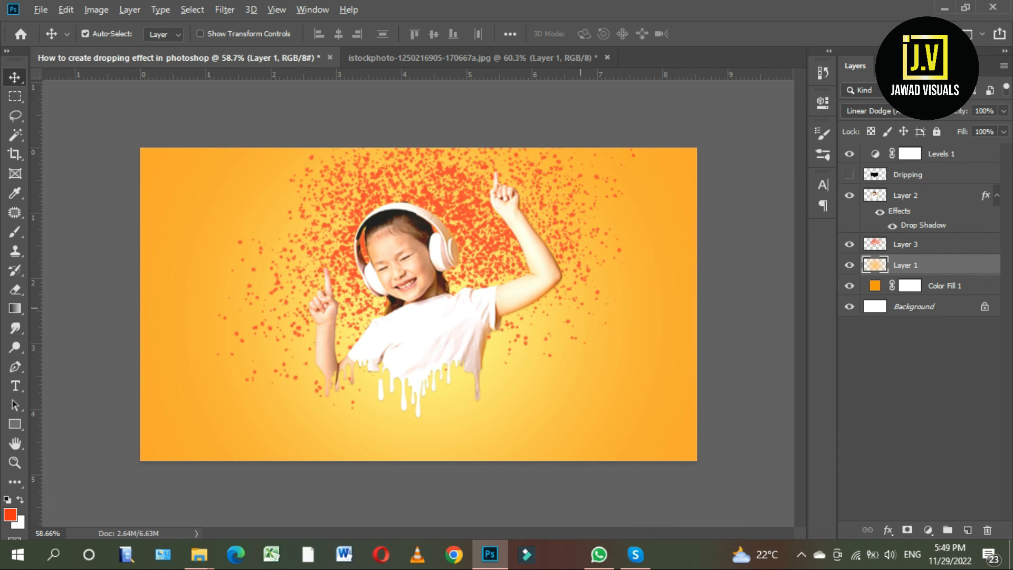